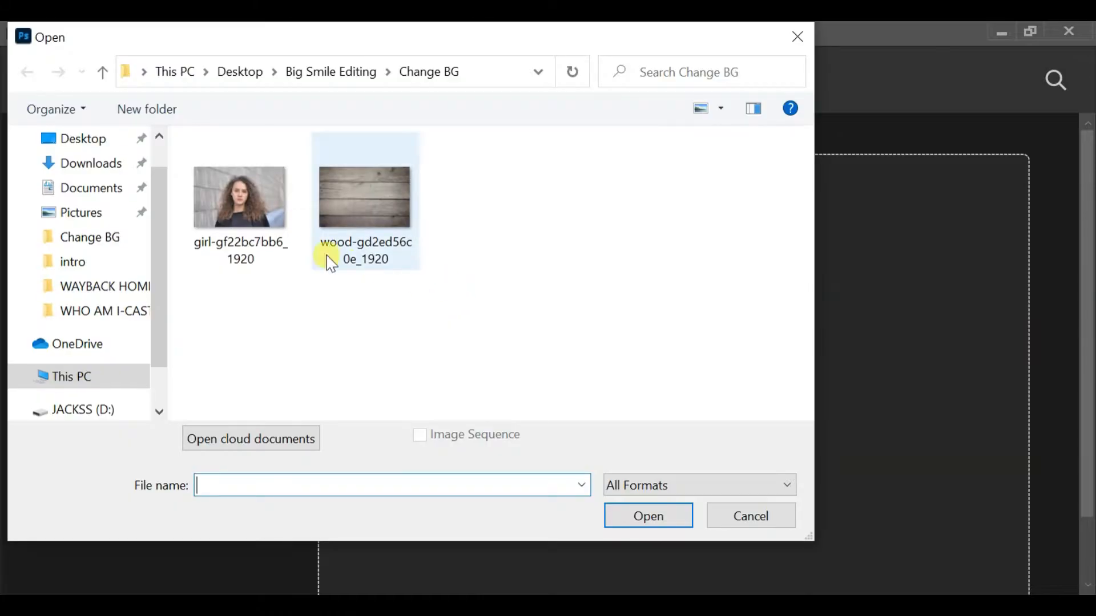
Open the image girl-gf22bc7bb6_1920 from the Change BG folder and fit the whole photo in view.
double_click(252, 208)
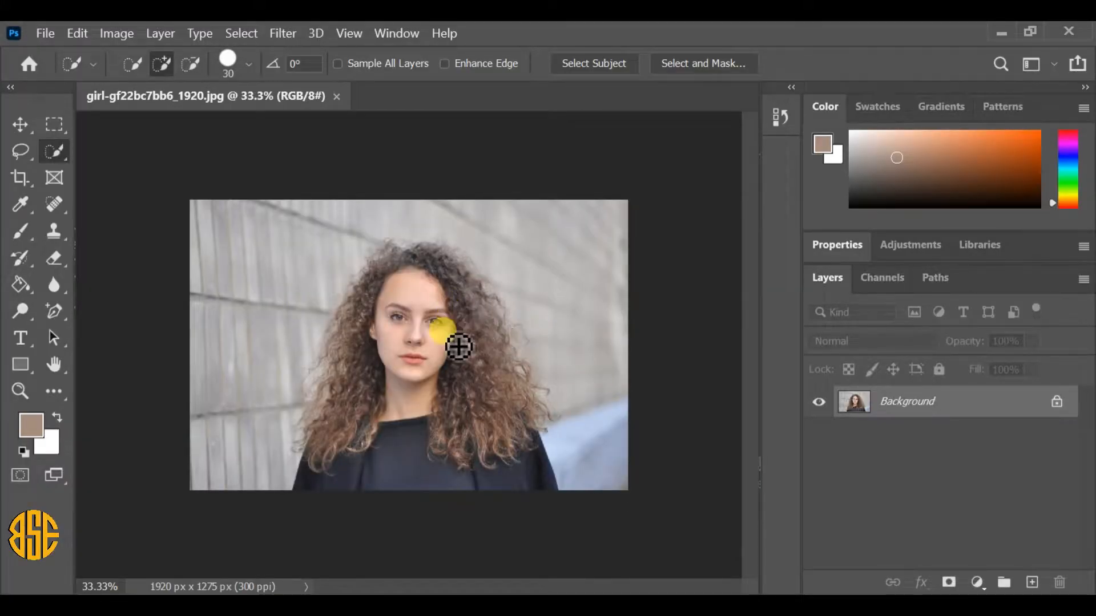
scroll(409, 381, "up", 5)
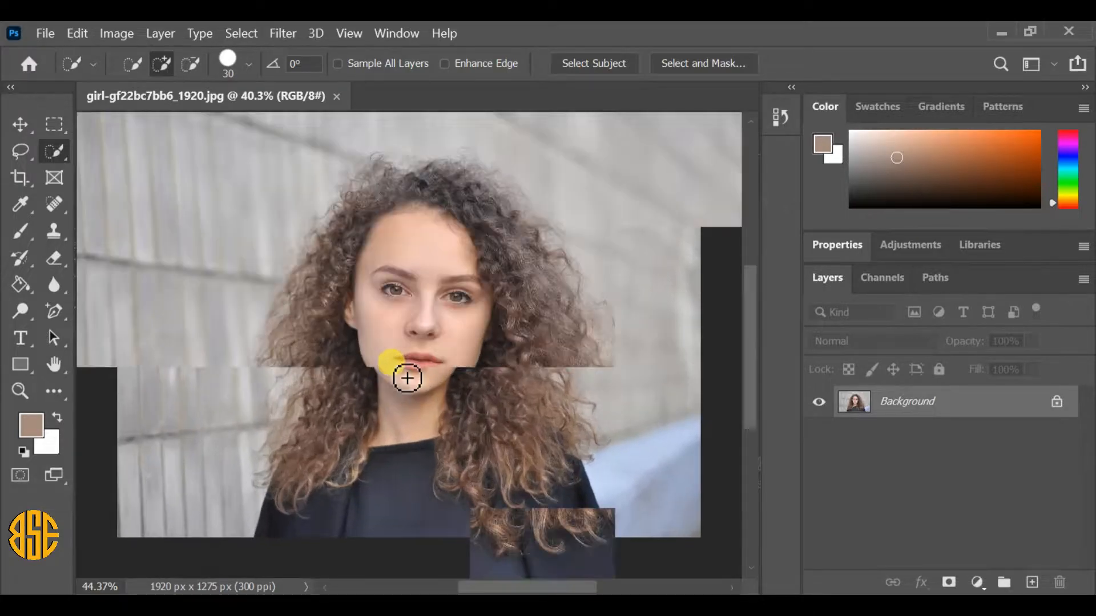
scroll(405, 375, "up", 2)
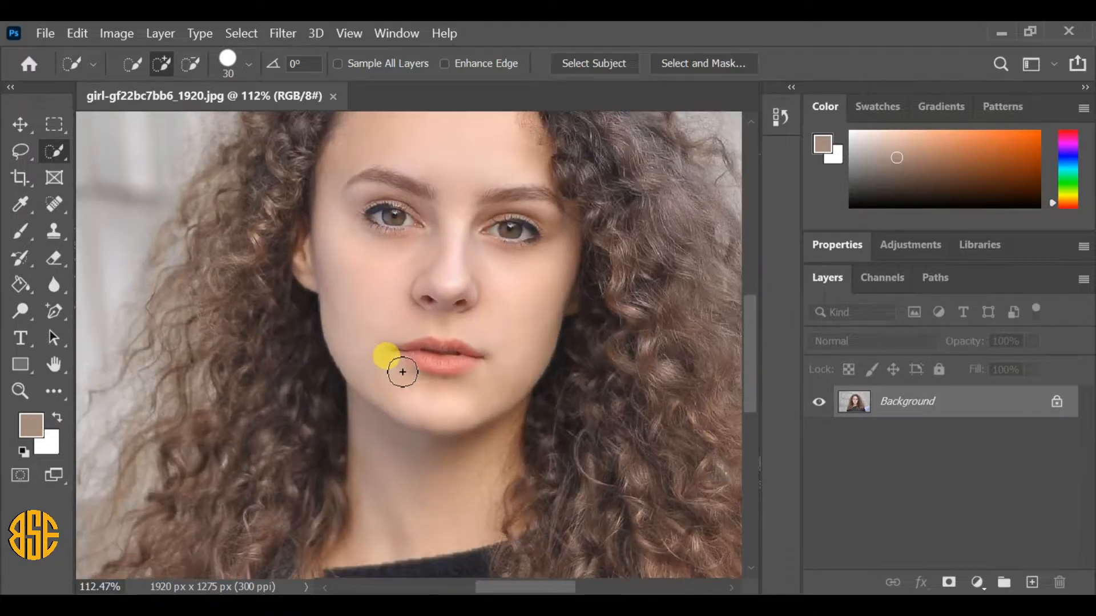
scroll(404, 375, "down", 1)
scroll(406, 376, "down", 4)
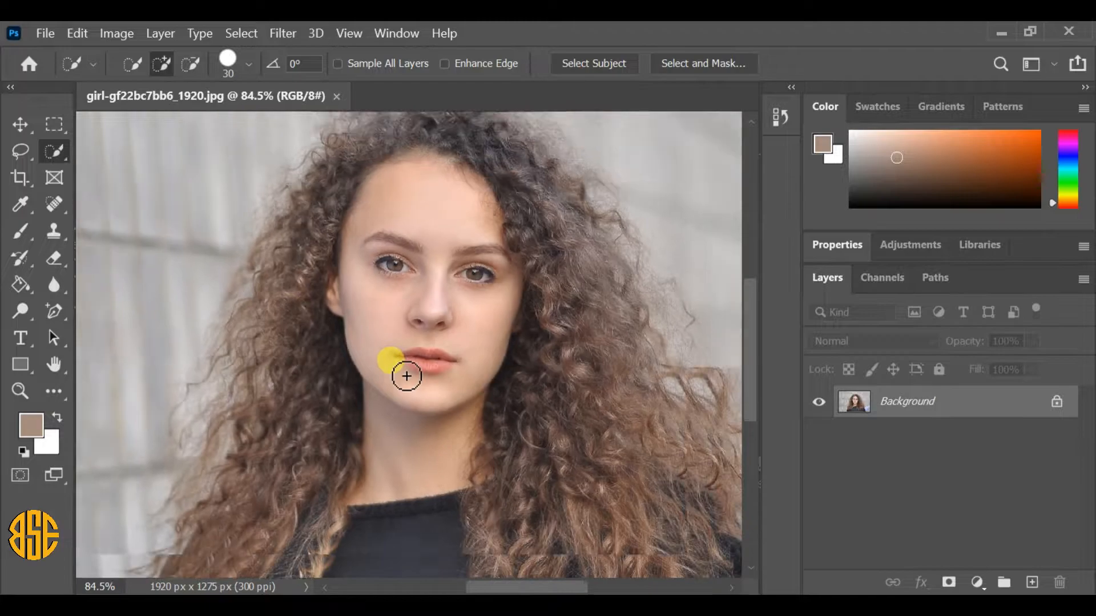
scroll(407, 378, "down", 3)
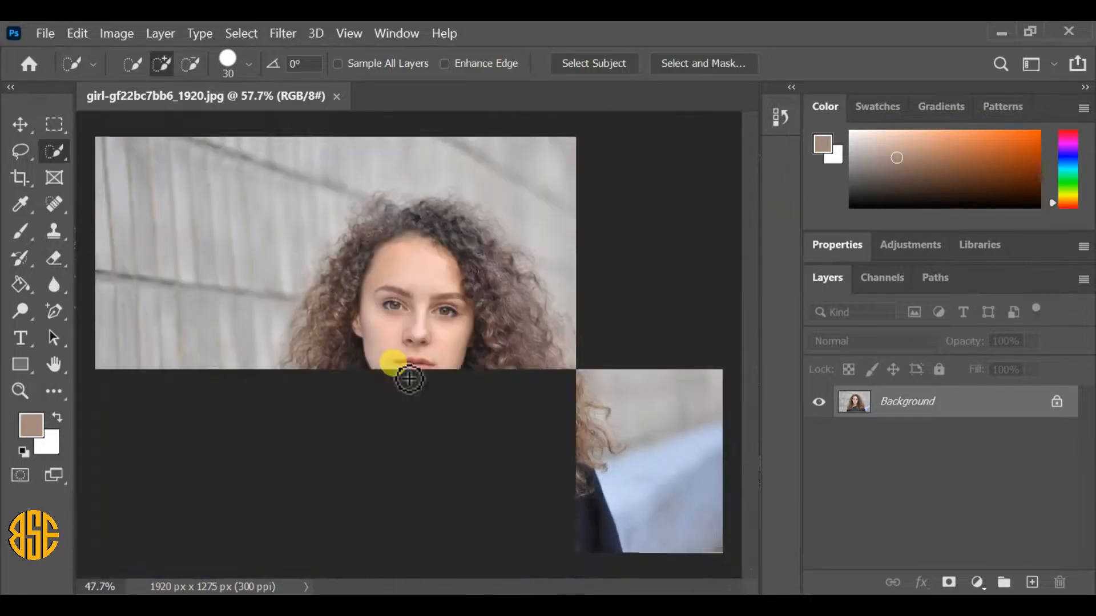
scroll(410, 378, "up", 1)
scroll(411, 378, "down", 1)
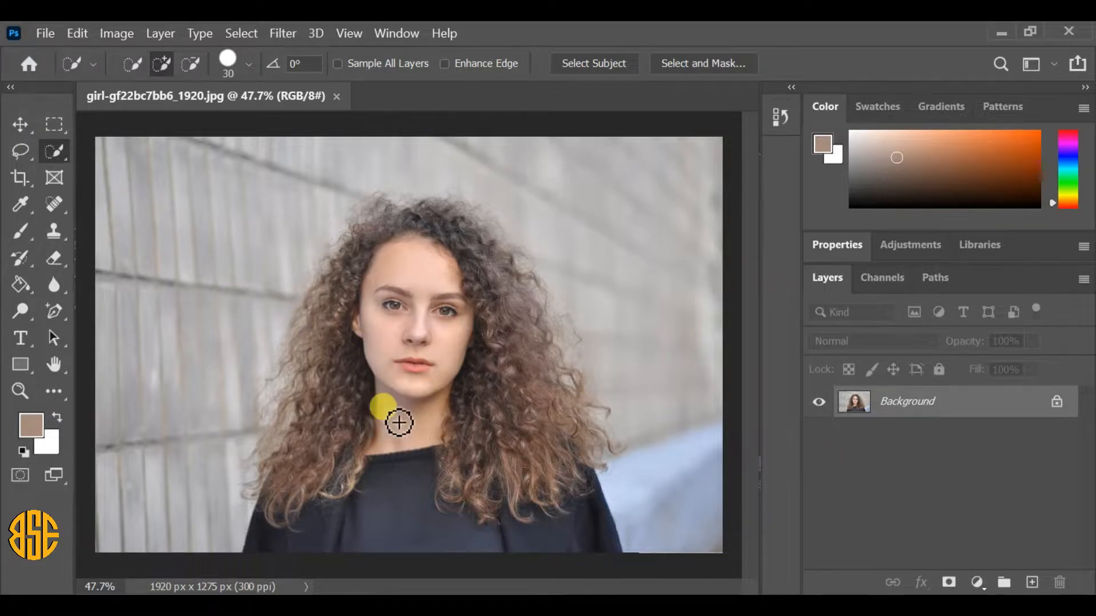
Select the woman automatically using Select Subject with the Quick Selection Tool.
right_click(54, 152)
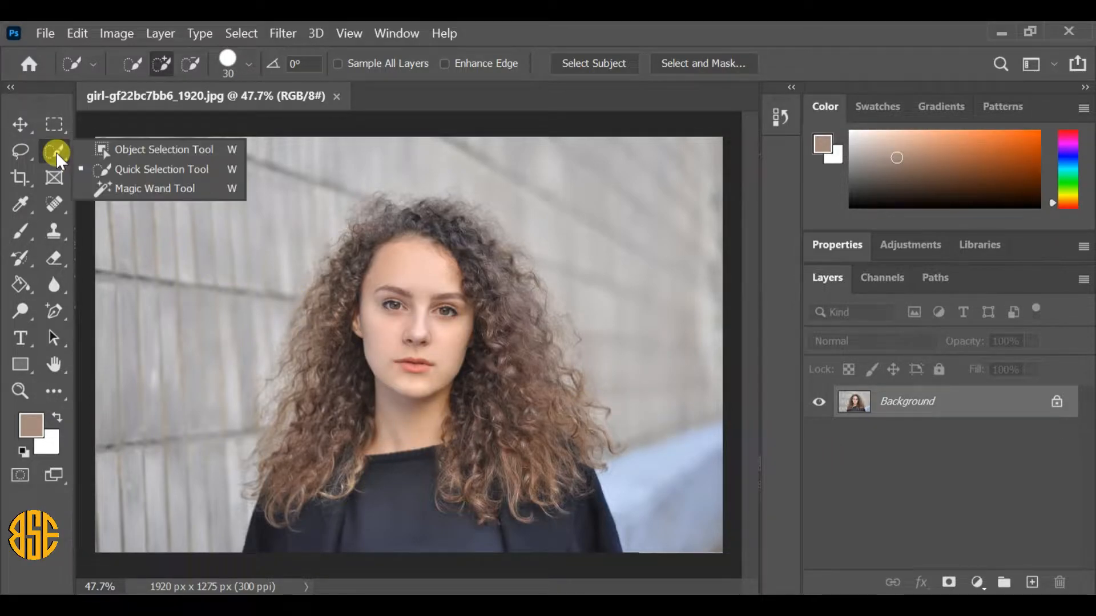
left_click(128, 166)
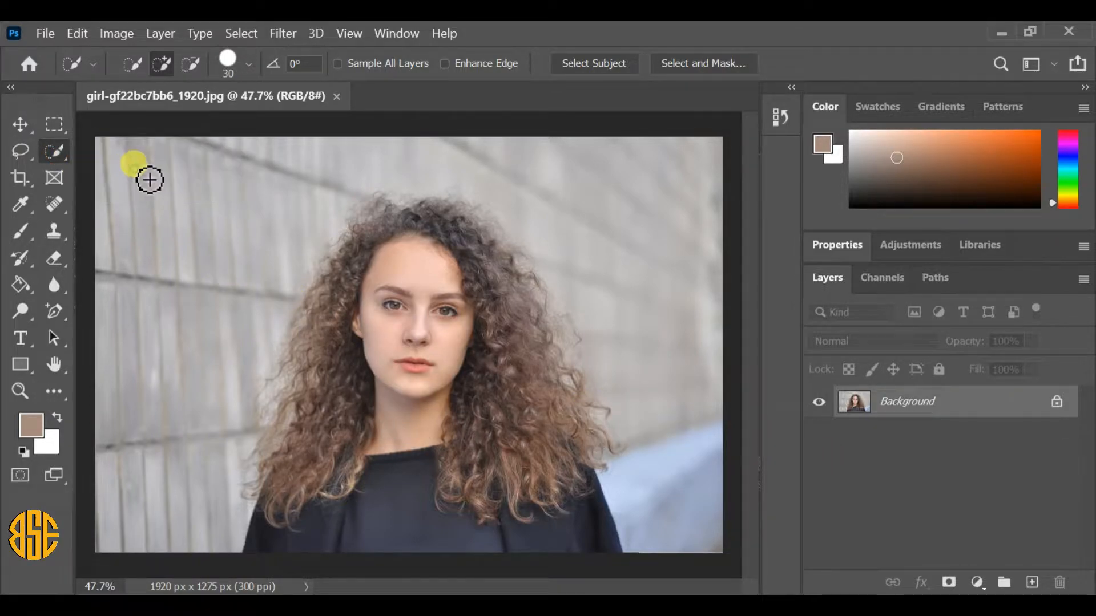
left_click(611, 65)
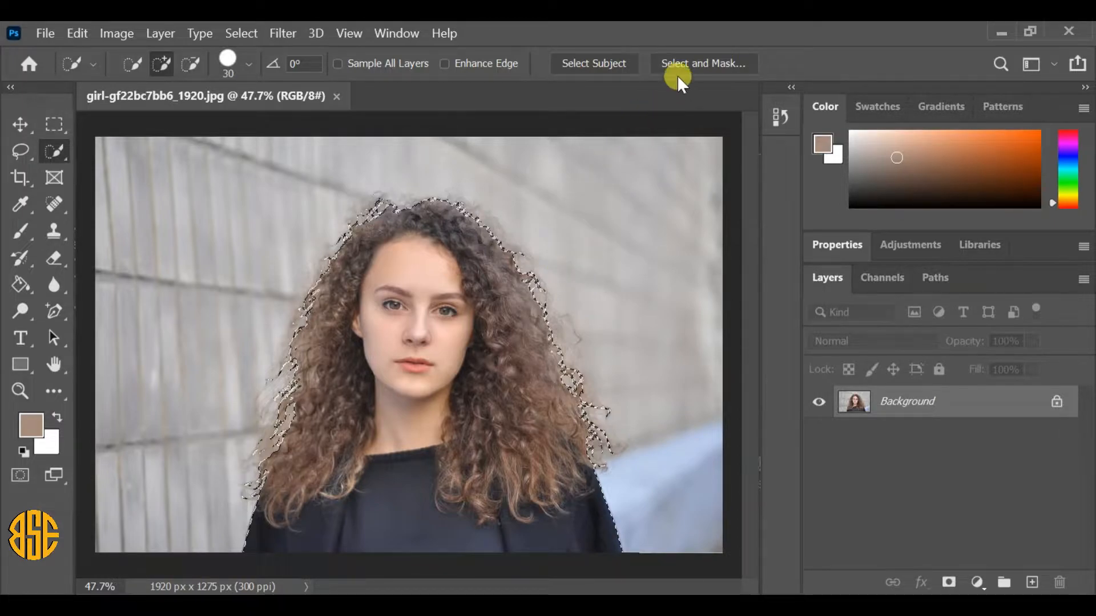
Open the selection in Select and Mask and preview it in Onion Skin view at 100% transparency.
left_click(694, 58)
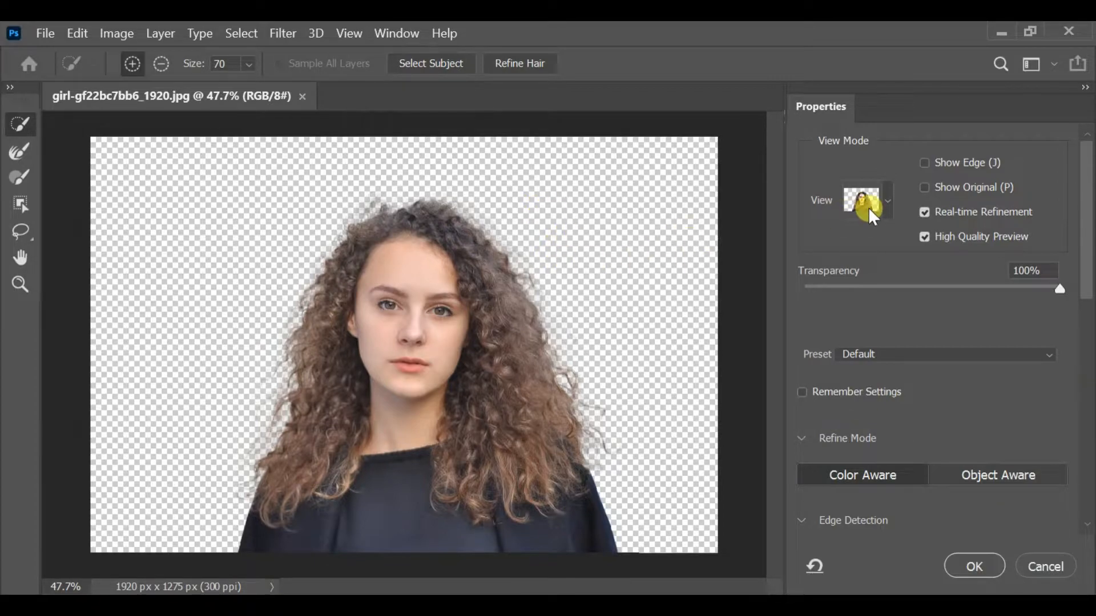
left_click(888, 201)
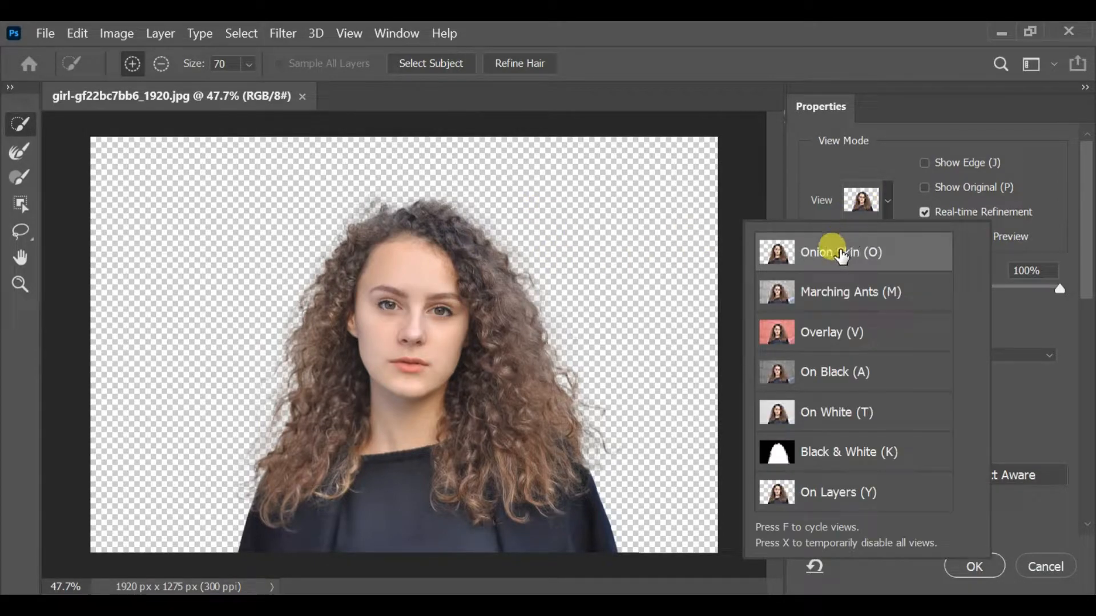
left_click(841, 252)
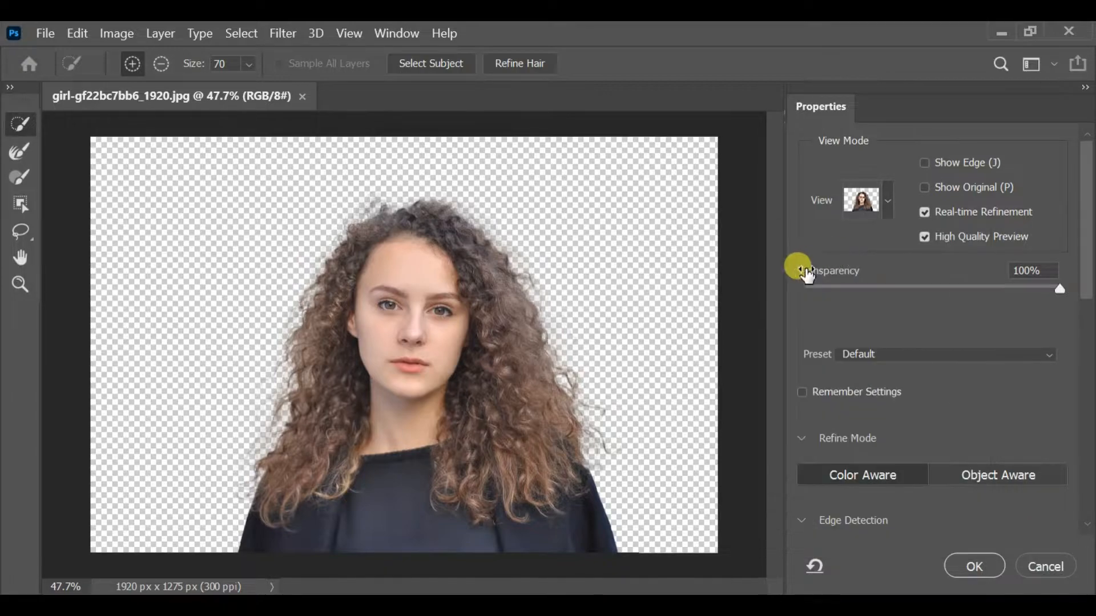
left_click_drag(1059, 291, 1091, 304)
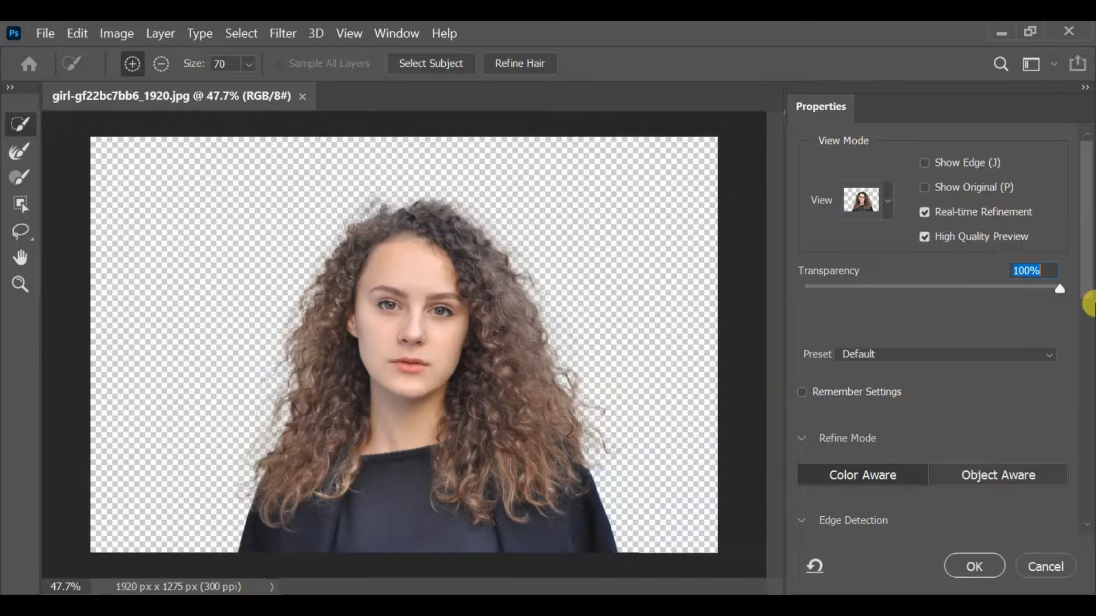
Enable Decontaminate Colors at 100% and output the refined selection to a New Layer with Layer Mask.
left_click_drag(1083, 220, 1061, 453)
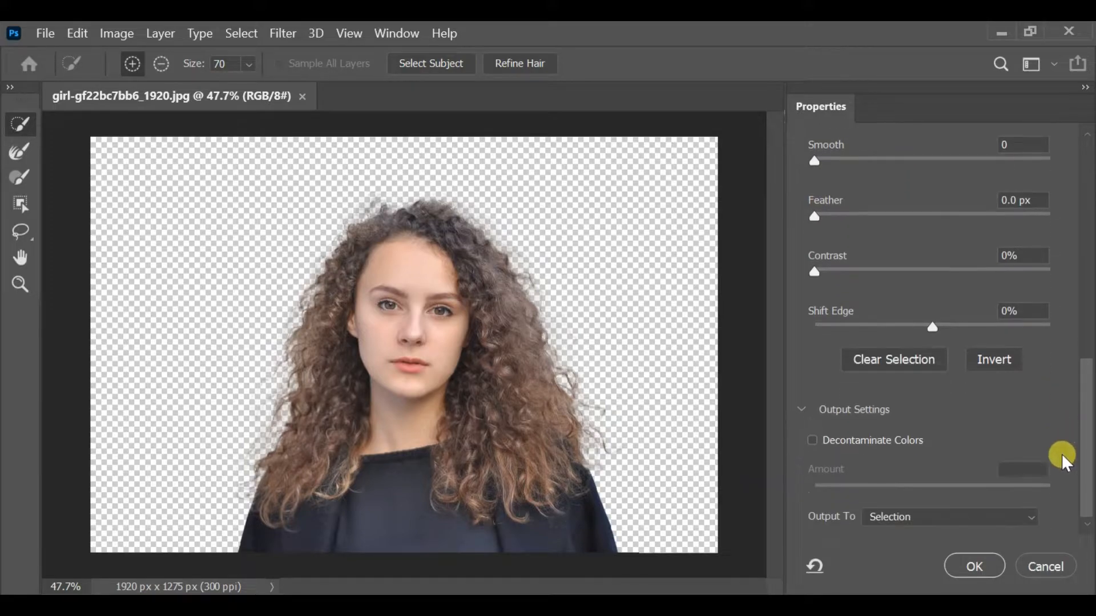
left_click(814, 440)
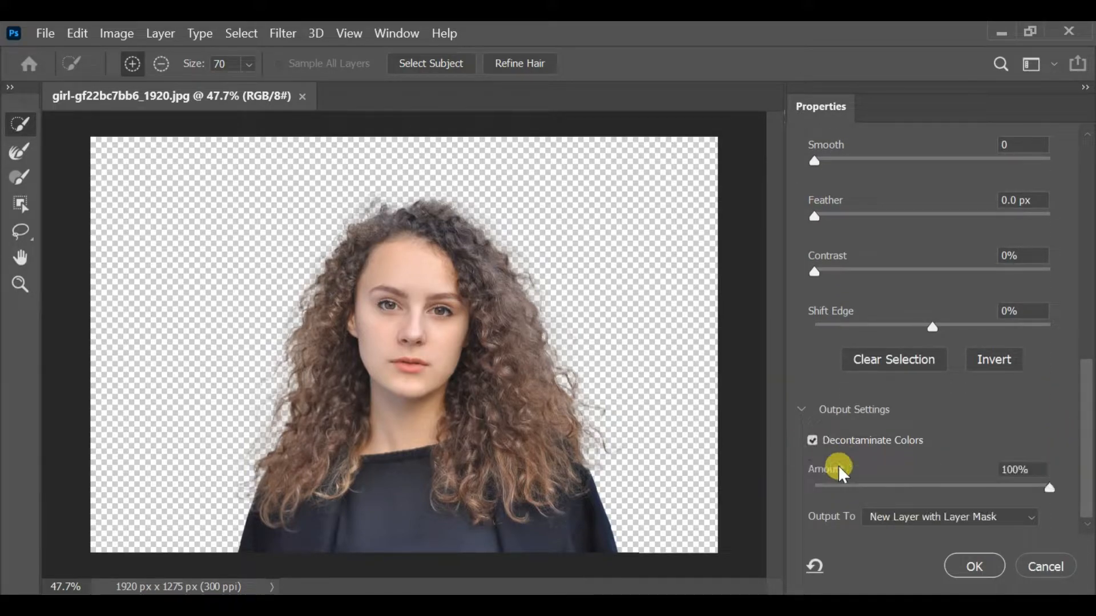
left_click(901, 521)
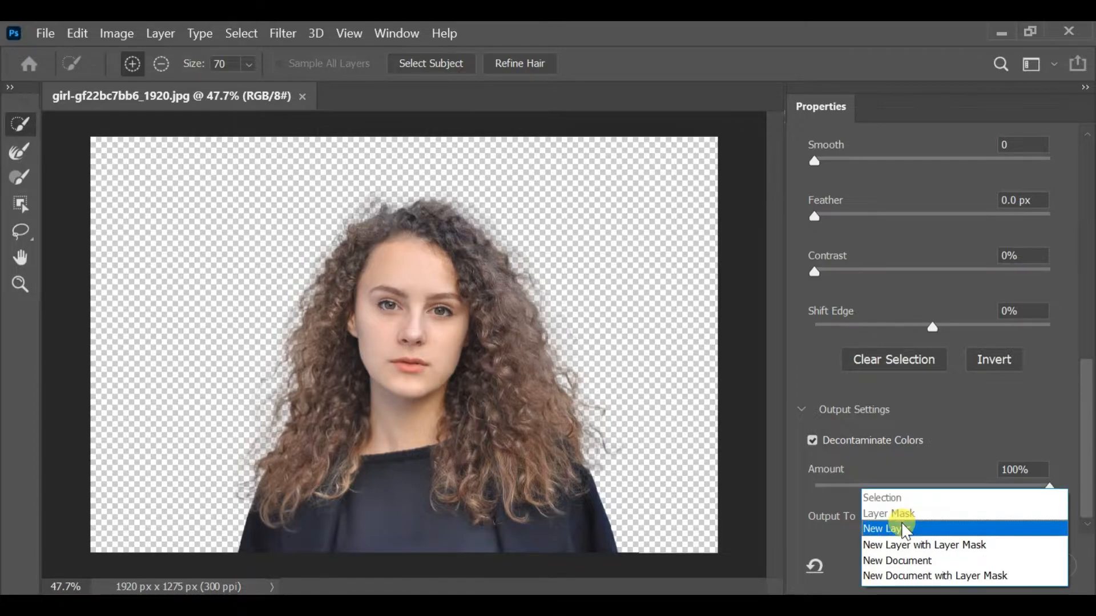
left_click(1020, 554)
left_click(970, 564)
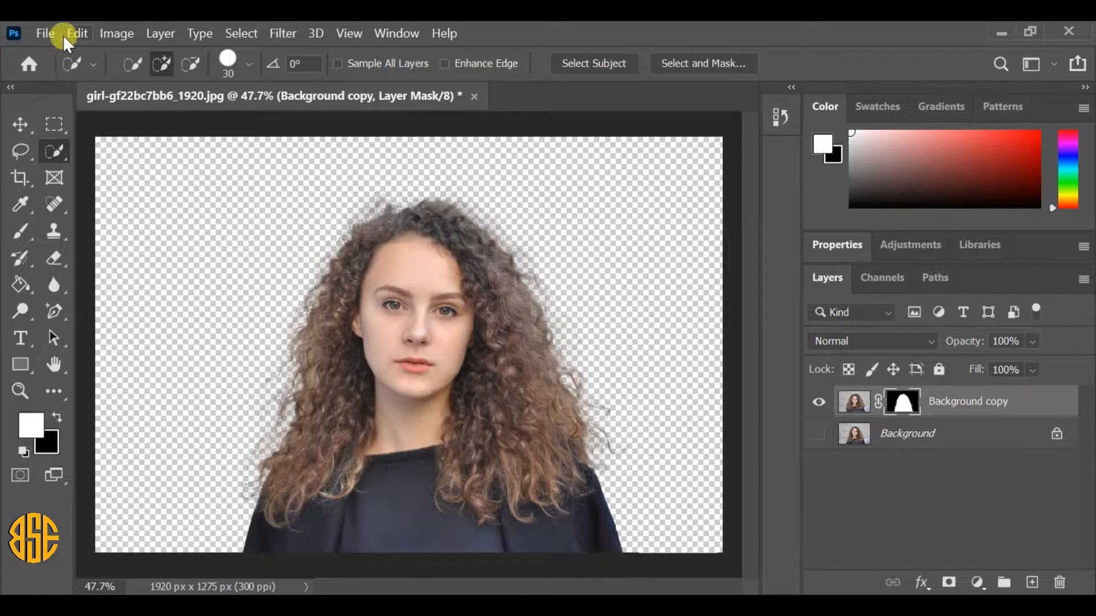
Place the image wood-gd2ed56c0e_1920 into the document as an embedded file.
left_click(45, 33)
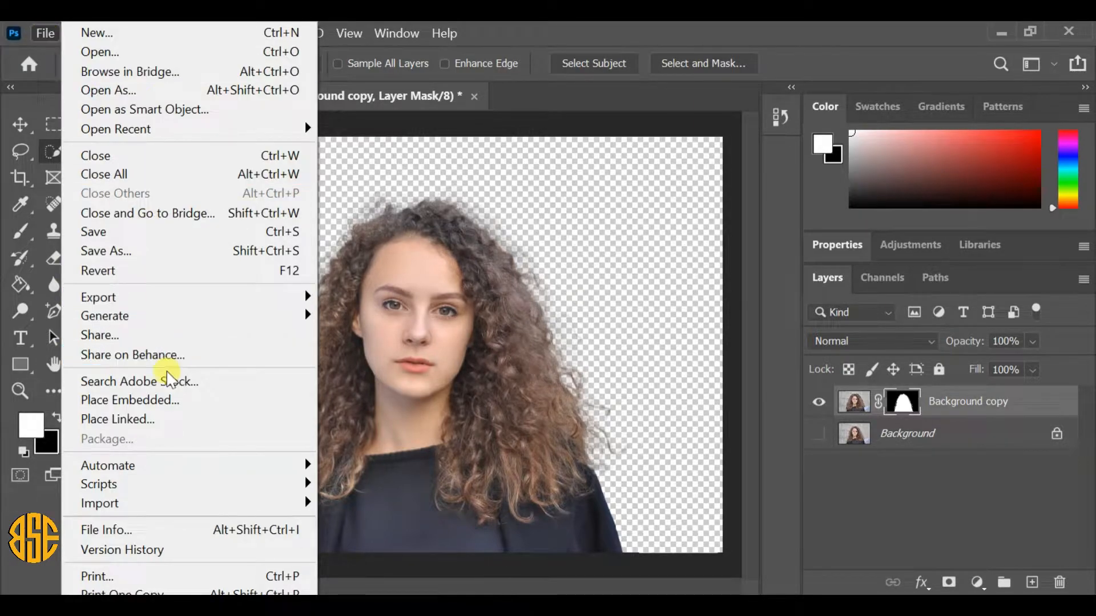
left_click(250, 402)
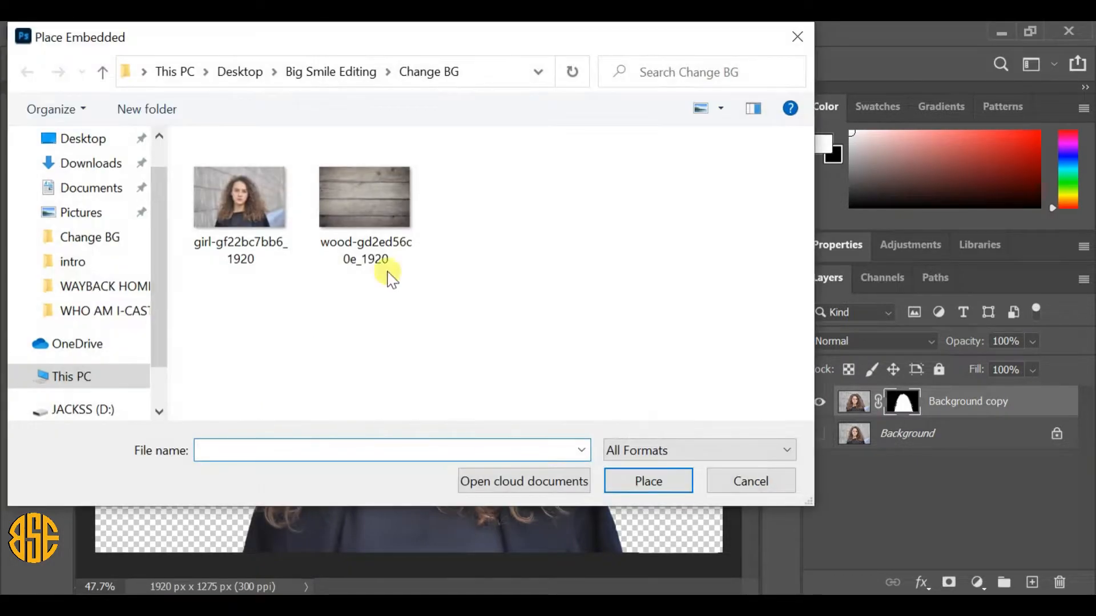
left_click(365, 203)
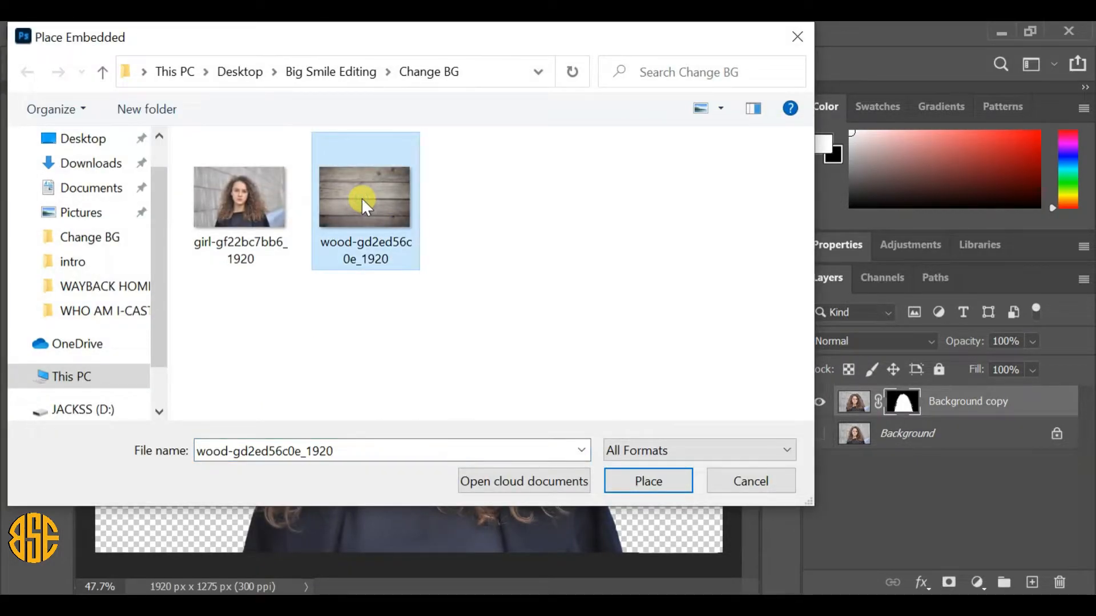
double_click(361, 199)
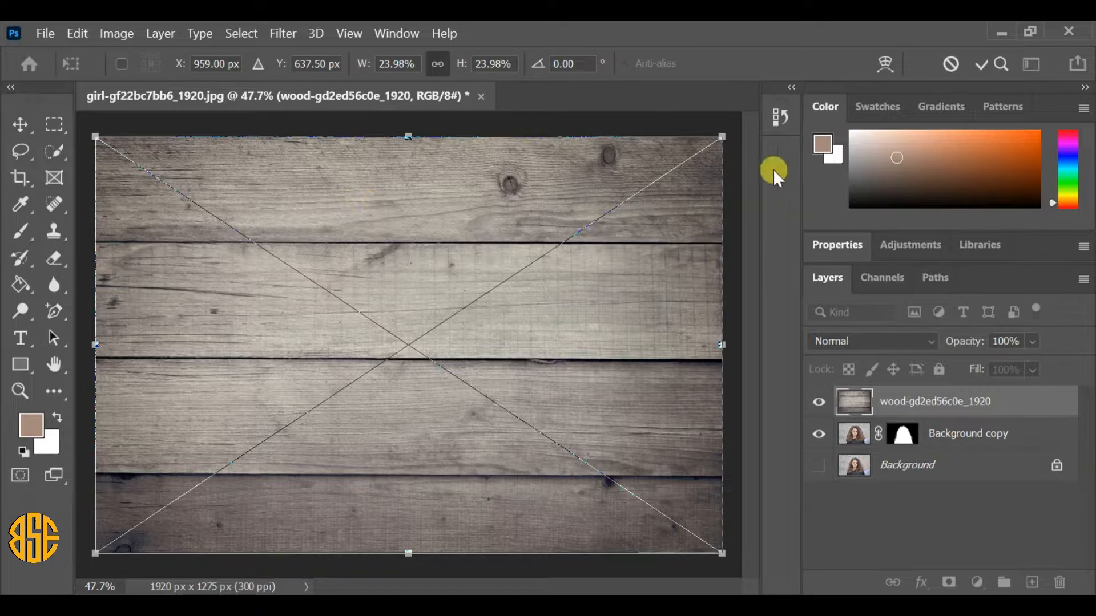
Scale the wood image to about 24.8% so it extends past the canvas edges, and move its layer beneath the Background copy layer.
left_click_drag(722, 345, 734, 345)
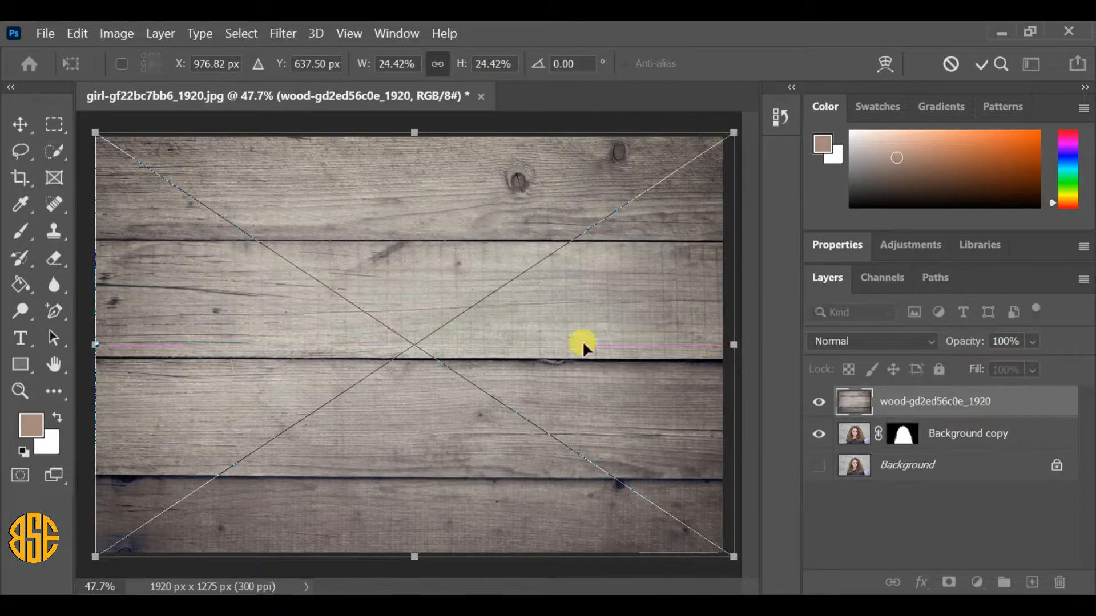
left_click_drag(92, 344, 81, 343)
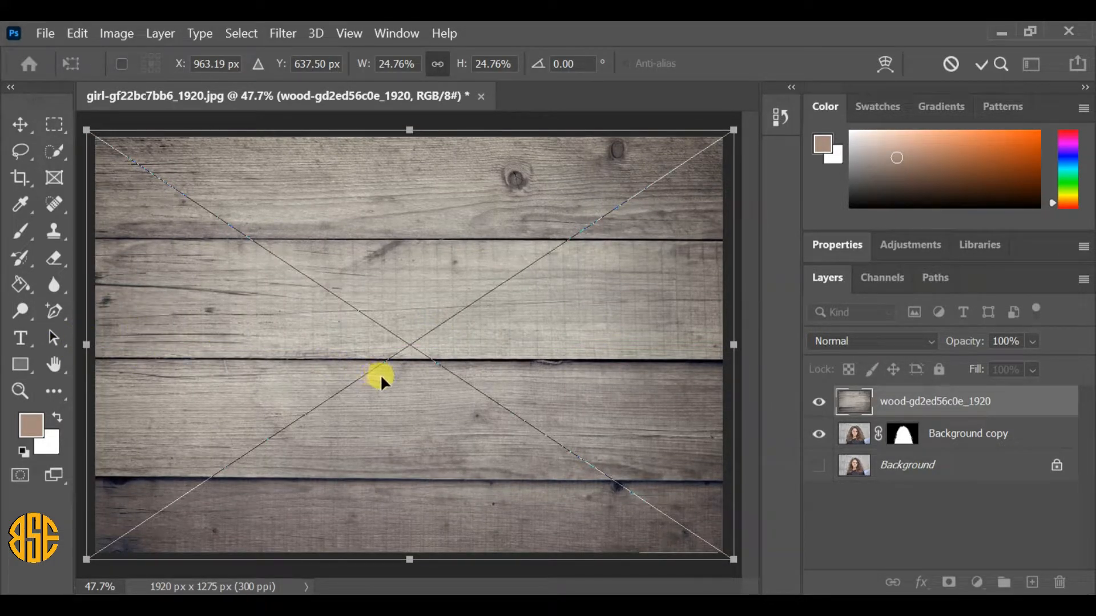
left_click(984, 65)
left_click_drag(1011, 404, 1020, 445)
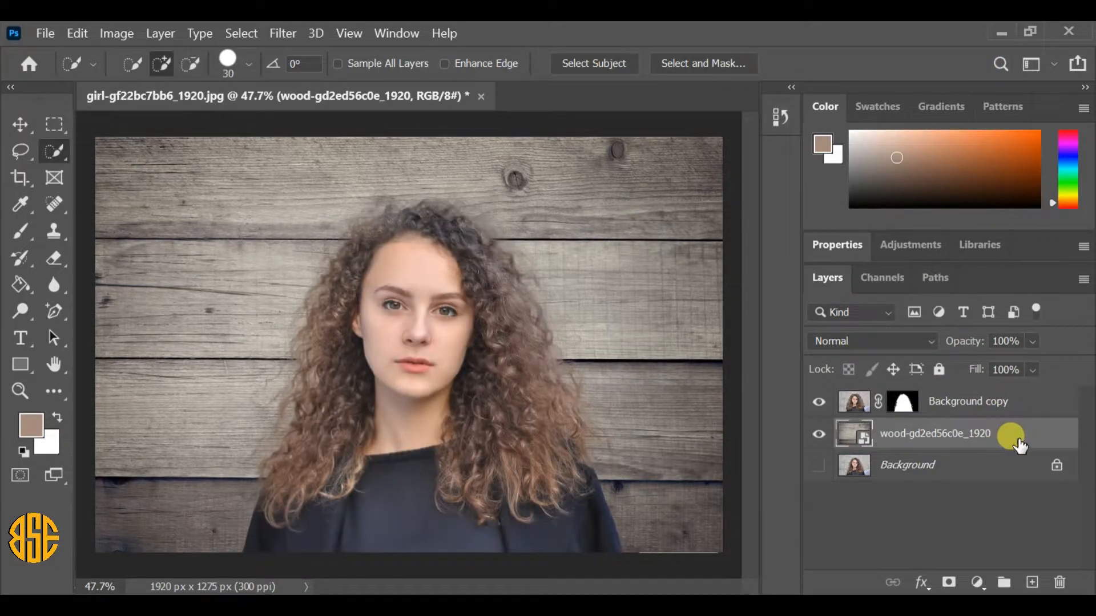
Check the composite by toggling the cutout and wood layers off and on, and examine the woman's hair edges up close.
left_click(817, 401)
left_click(818, 401)
left_click(818, 435)
left_click(818, 434)
scroll(484, 414, "up", 1)
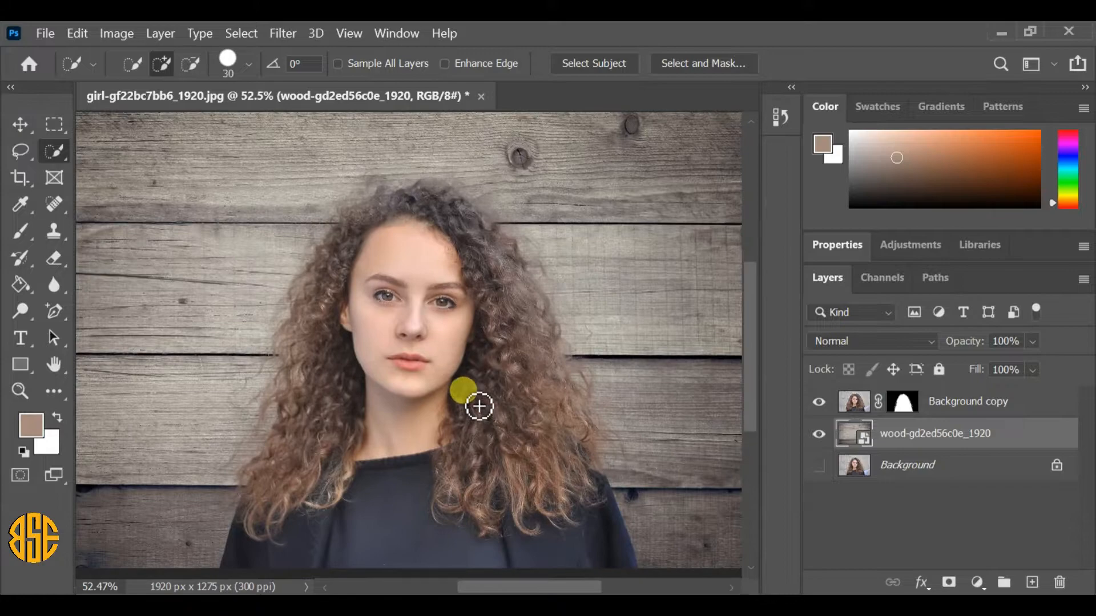
scroll(482, 403, "up", 5)
scroll(482, 396, "down", 6)
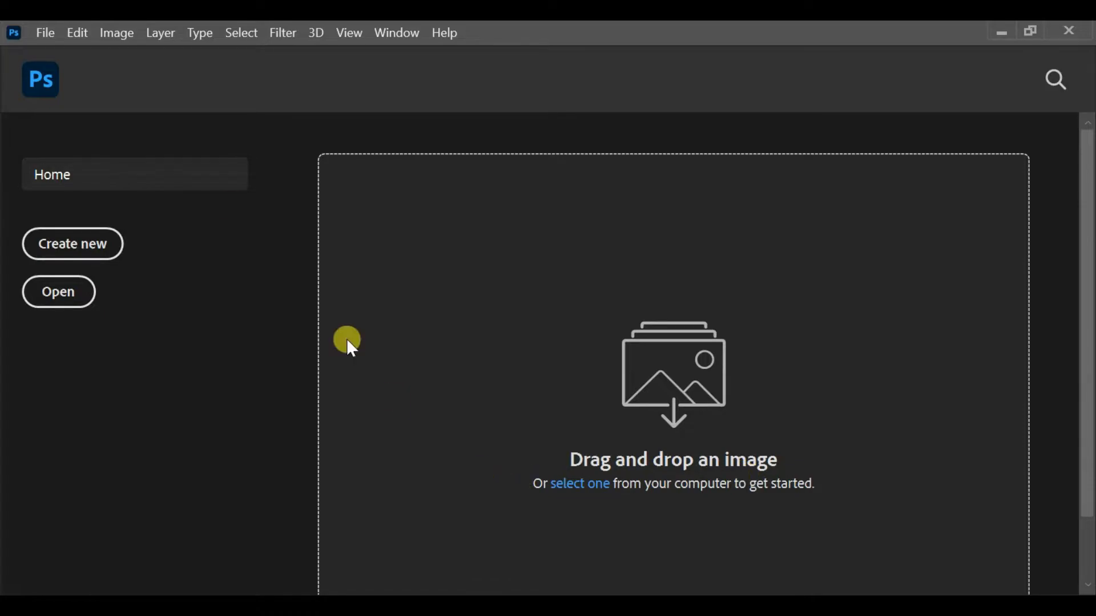
Open the image woman-gd98204e8c_1920 and enlarge the view to about 45%.
left_click(46, 32)
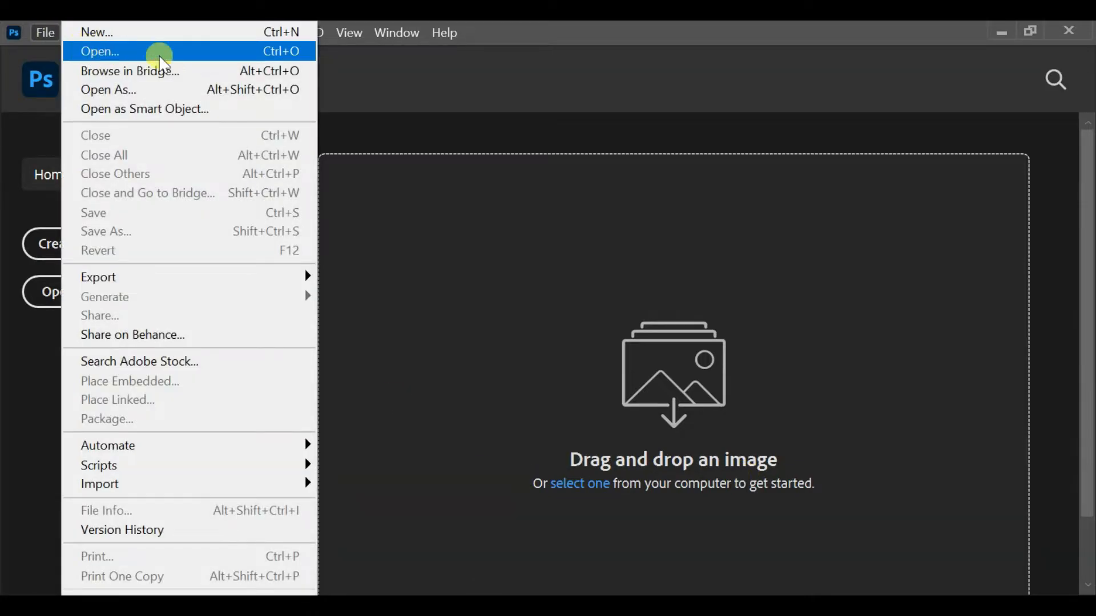
left_click(262, 55)
left_click(484, 202)
double_click(484, 201)
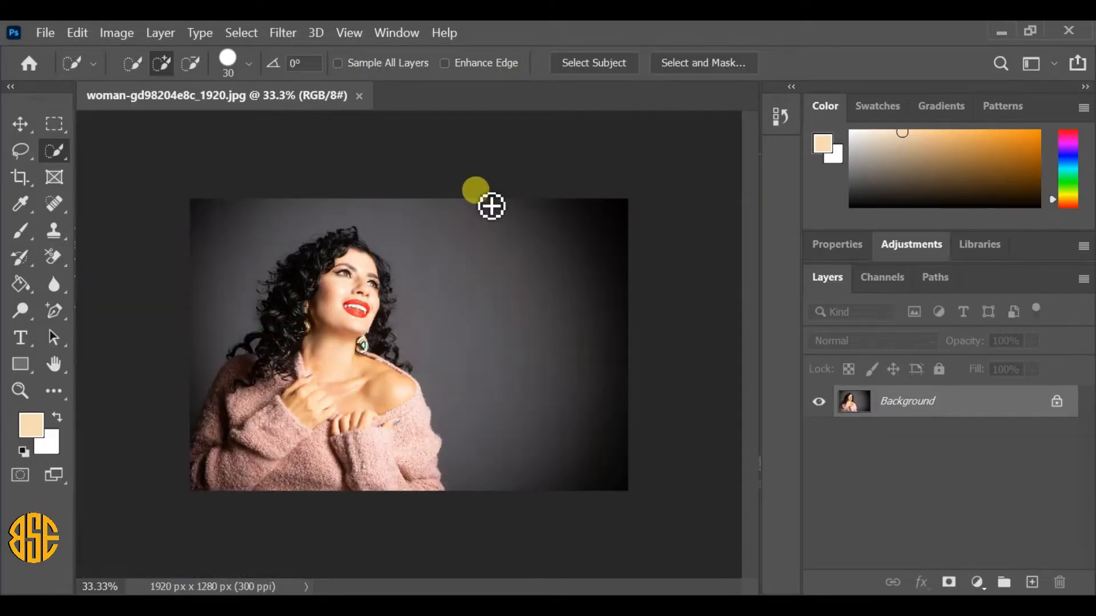
scroll(467, 348, "up", 3)
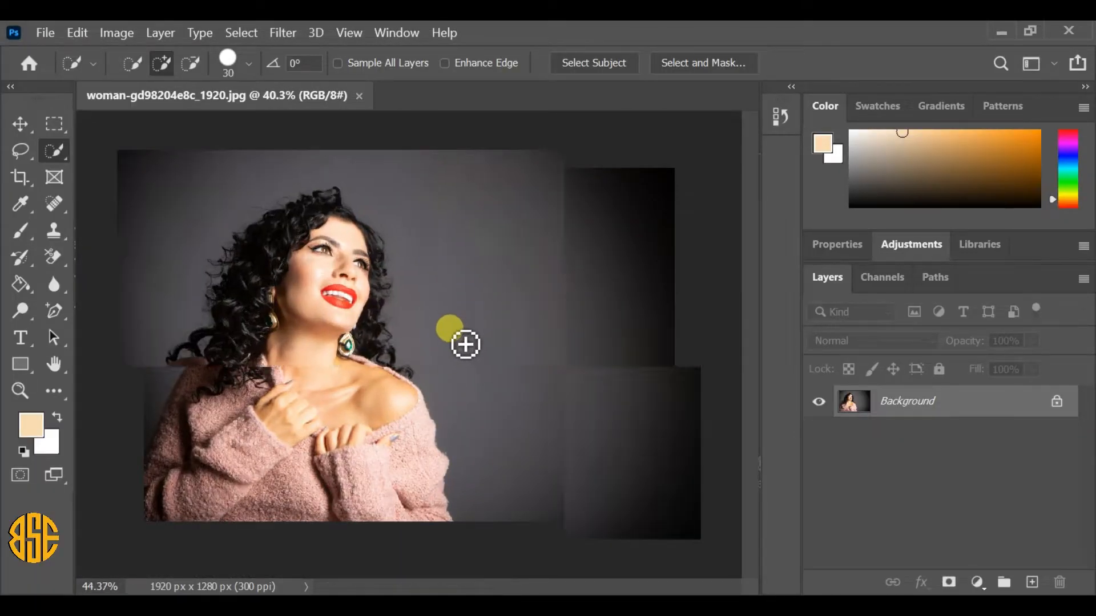
scroll(465, 344, "down", 2)
scroll(464, 344, "up", 3)
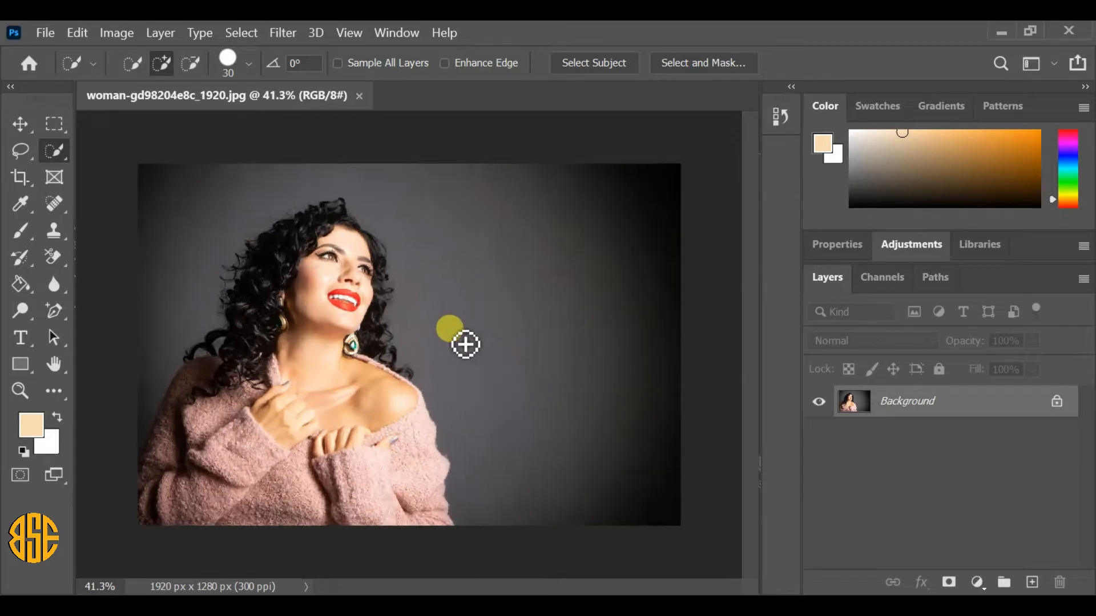
scroll(465, 344, "up", 1)
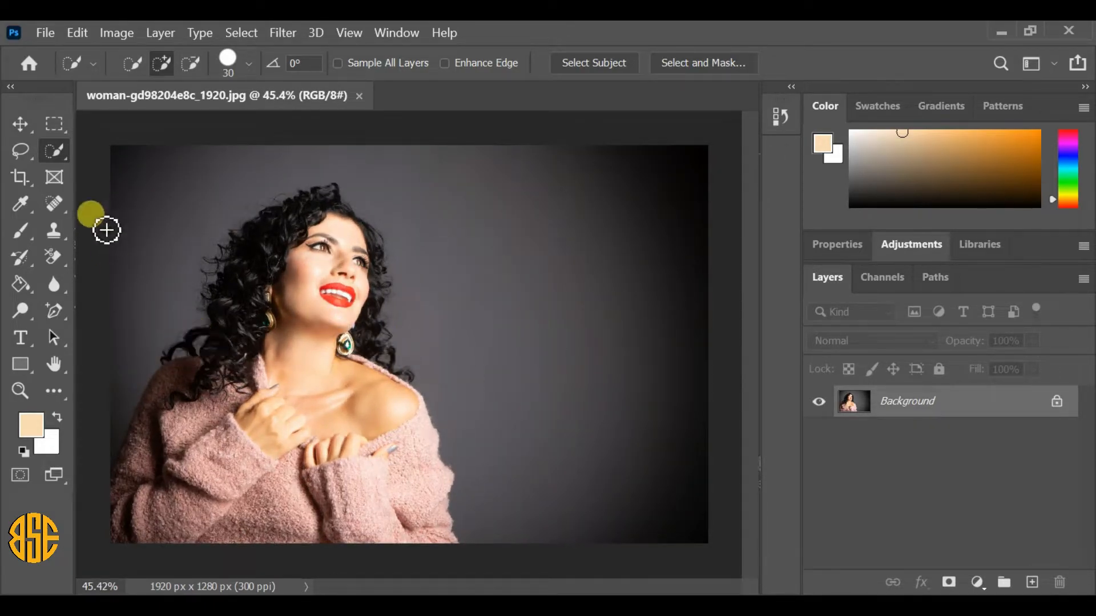
Select the woman in the pink sweater using Quick Selection's Select Subject, and open the selection in Select and Mask.
right_click(57, 152)
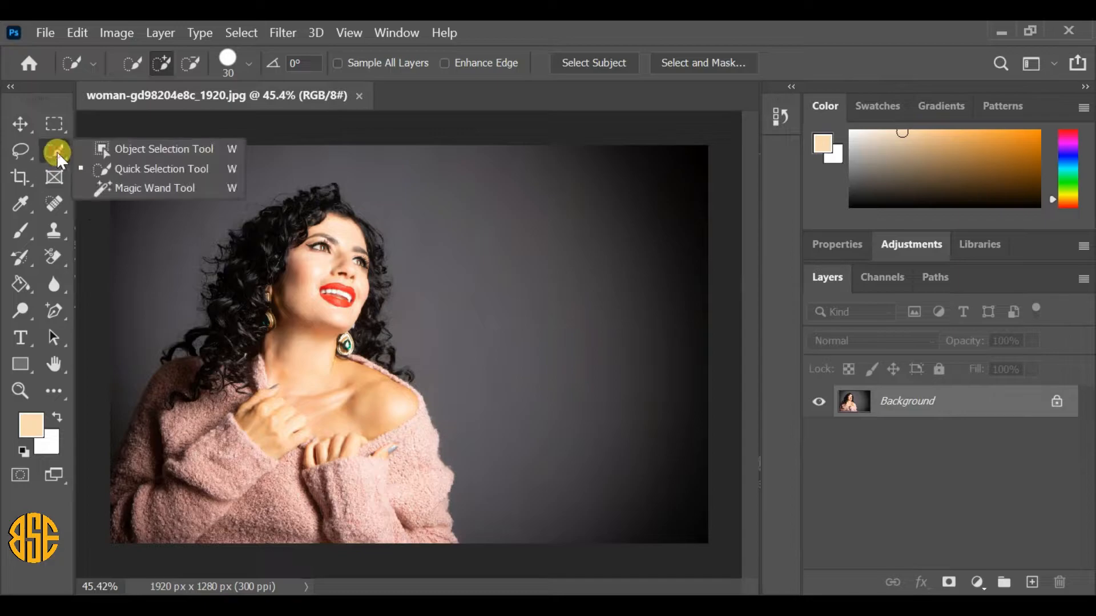
left_click(124, 168)
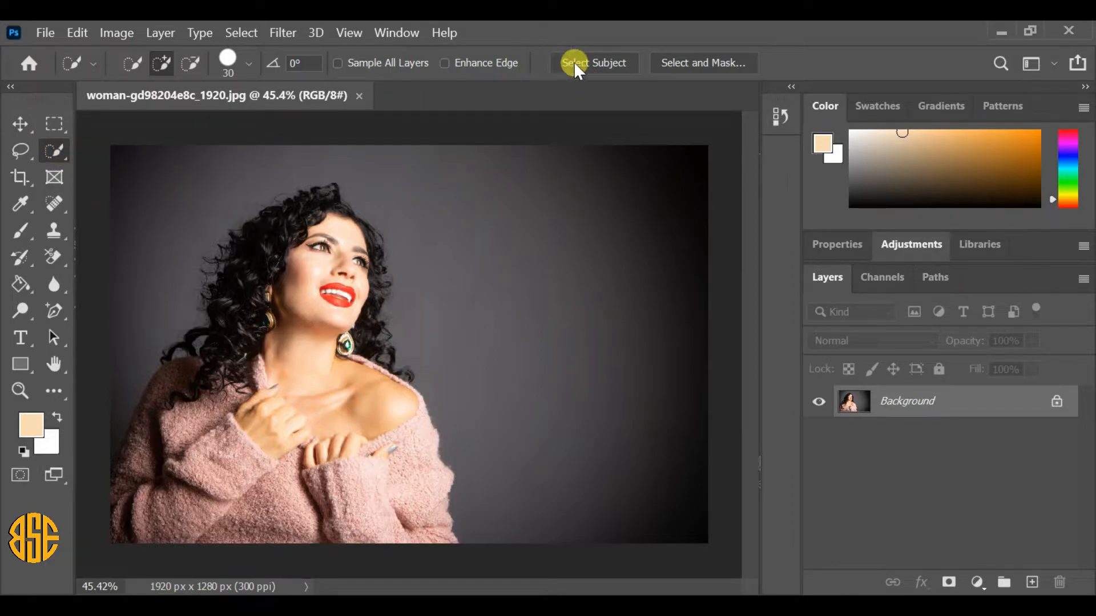
left_click(614, 60)
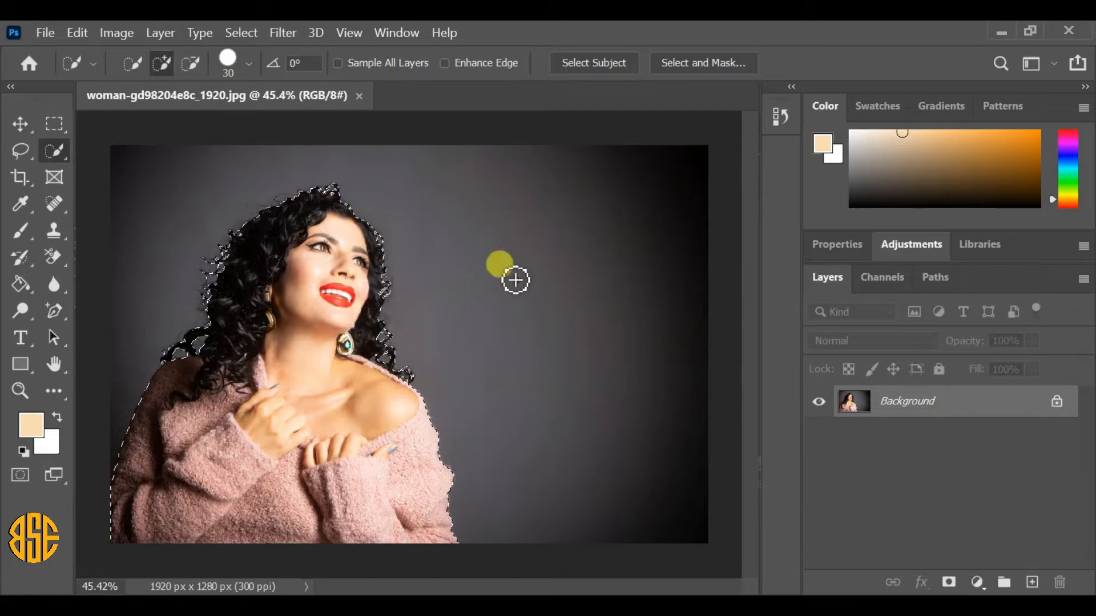
left_click(687, 62)
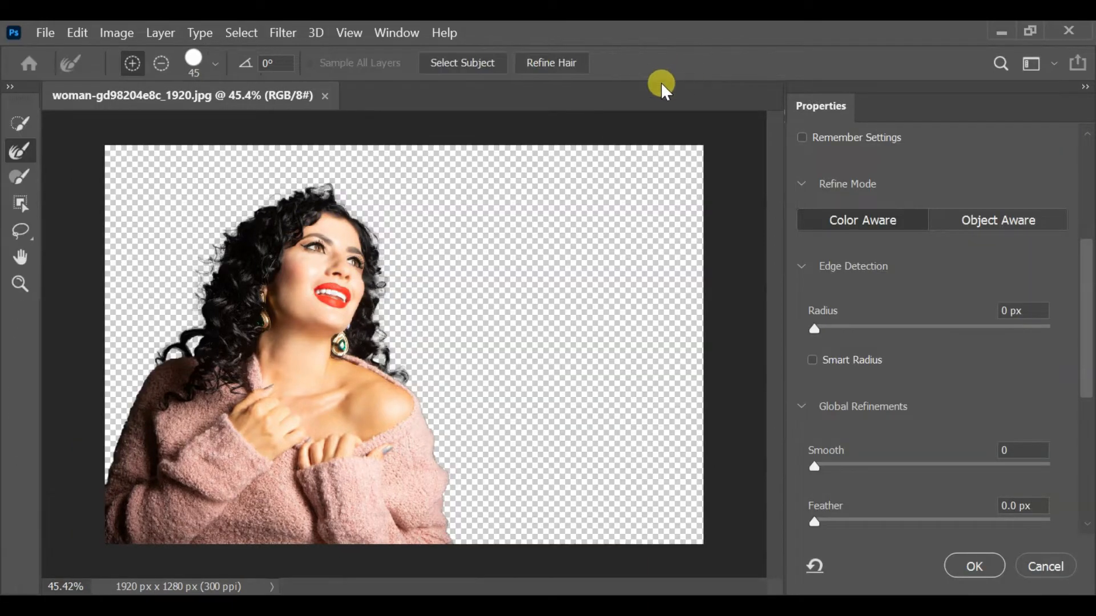
Set the Select and Mask view mode to Onion Skin with transparency at 100%.
scroll(1028, 268, "up", 3)
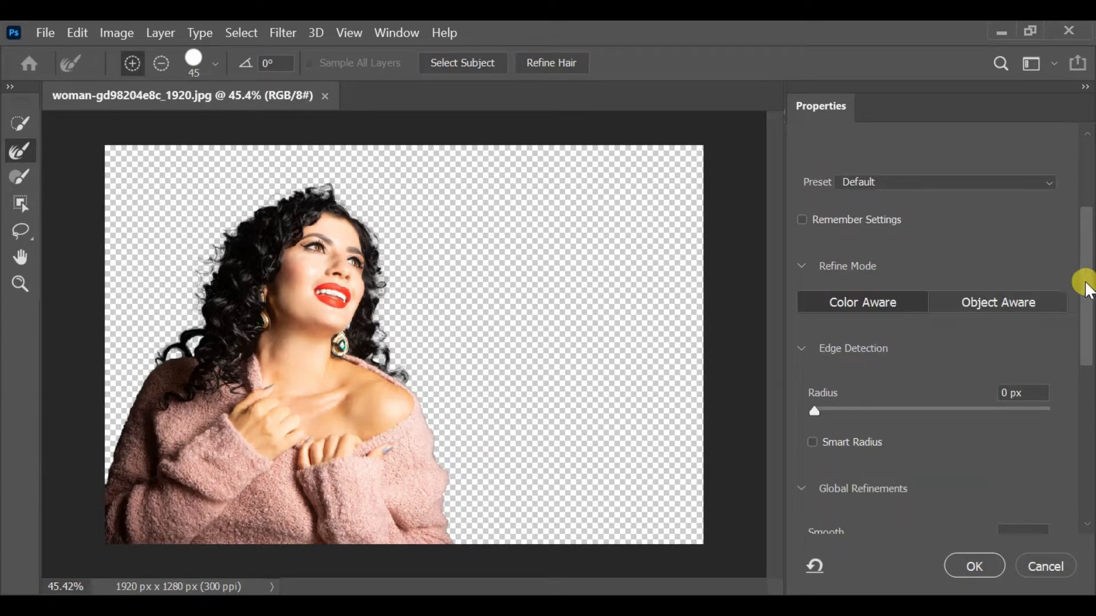
left_click_drag(1084, 297, 1075, 170)
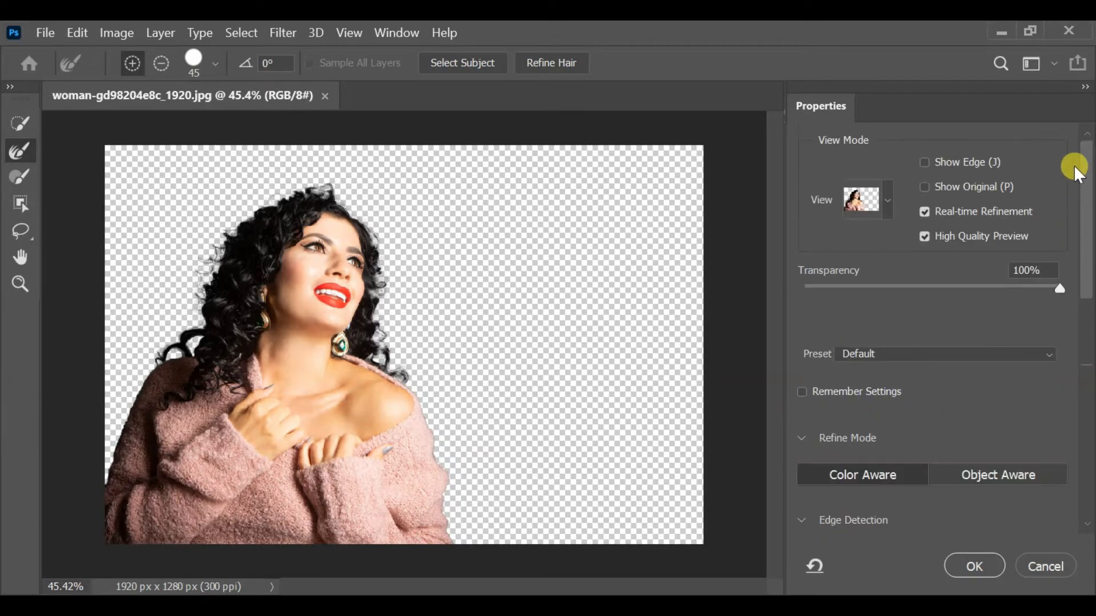
left_click(888, 201)
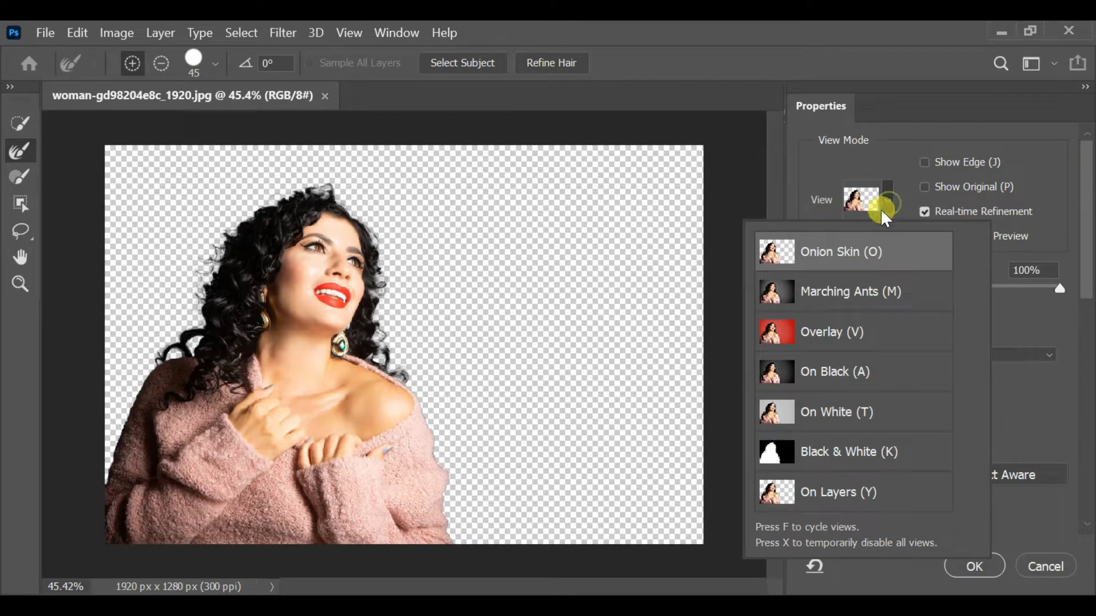
left_click(844, 251)
mouse_move(1056, 287)
left_mouse_down()
mouse_move(1016, 283)
mouse_move(1068, 291)
left_mouse_up()
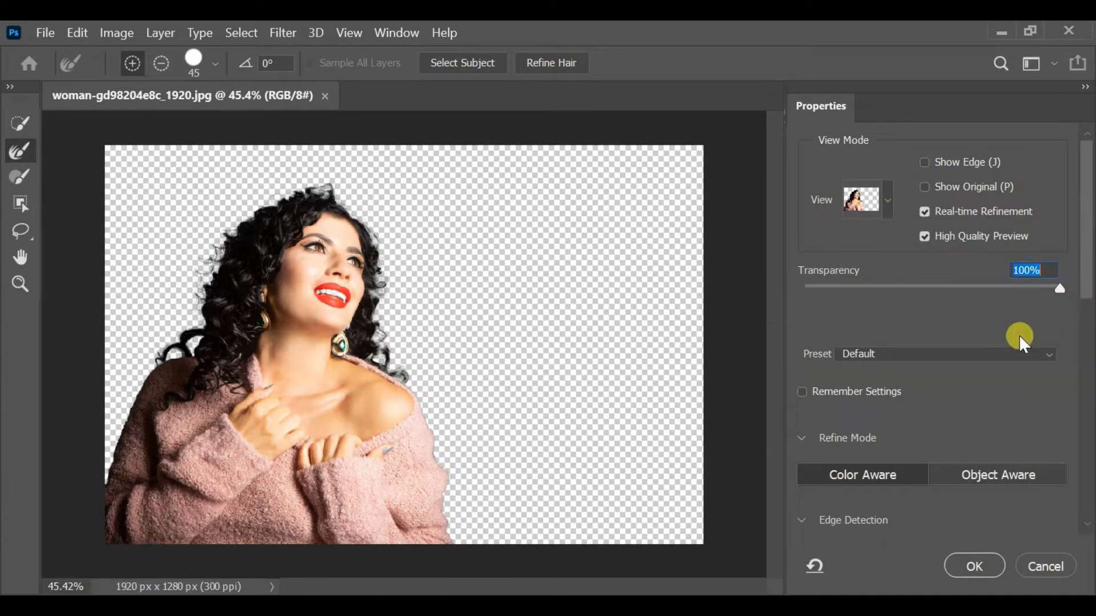
Output the cutout to a new layer with layer mask using Decontaminate Colors, and check it by toggling the layer's visibility.
scroll(999, 359, "down", 5)
scroll(993, 368, "down", 4)
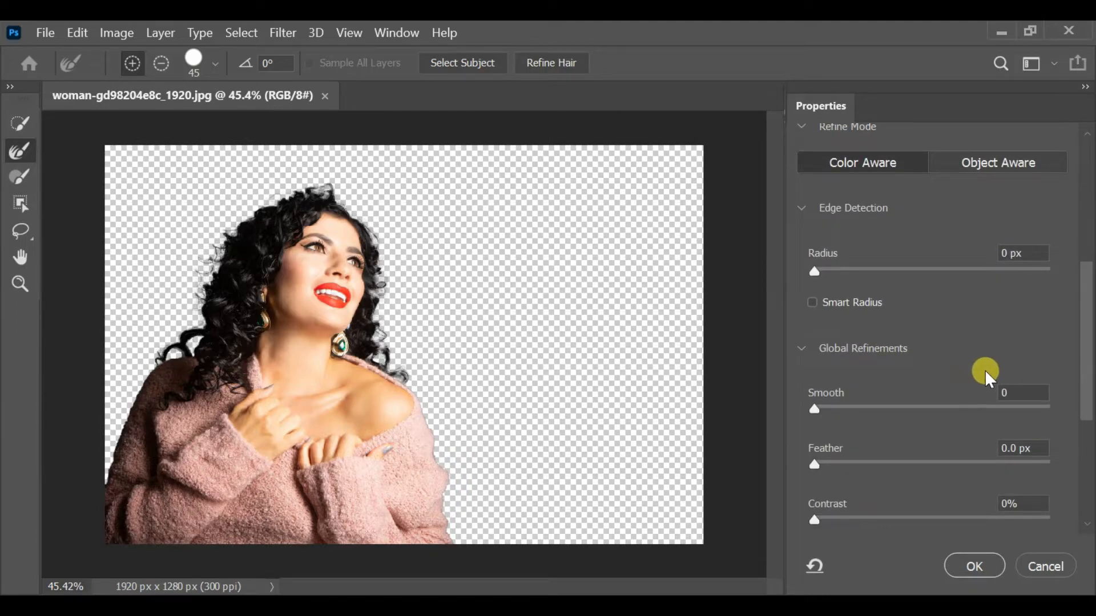
scroll(944, 371, "down", 3)
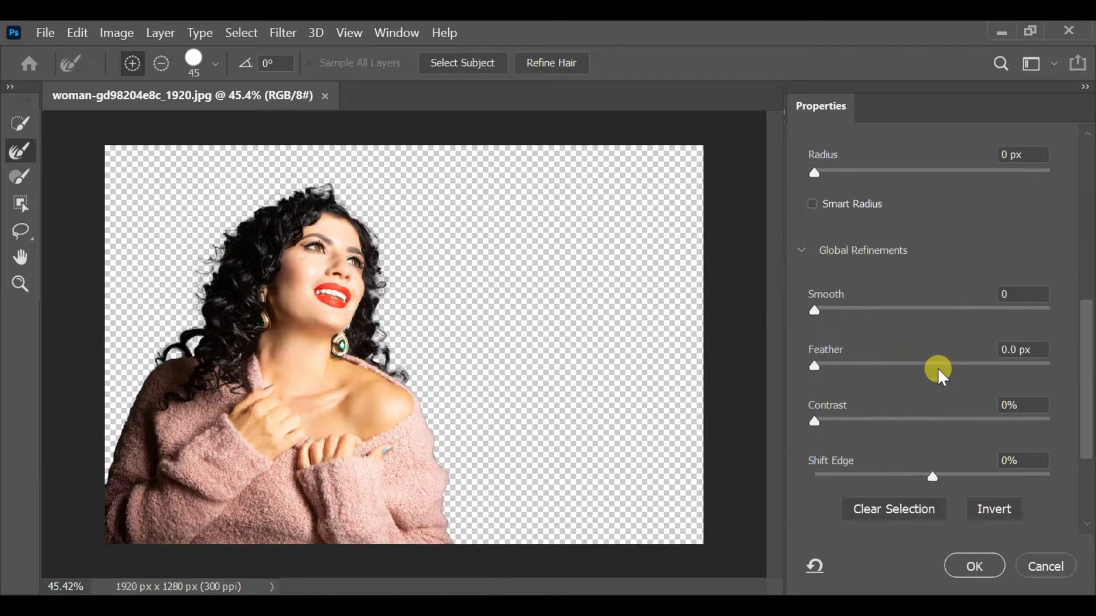
scroll(938, 368, "down", 4)
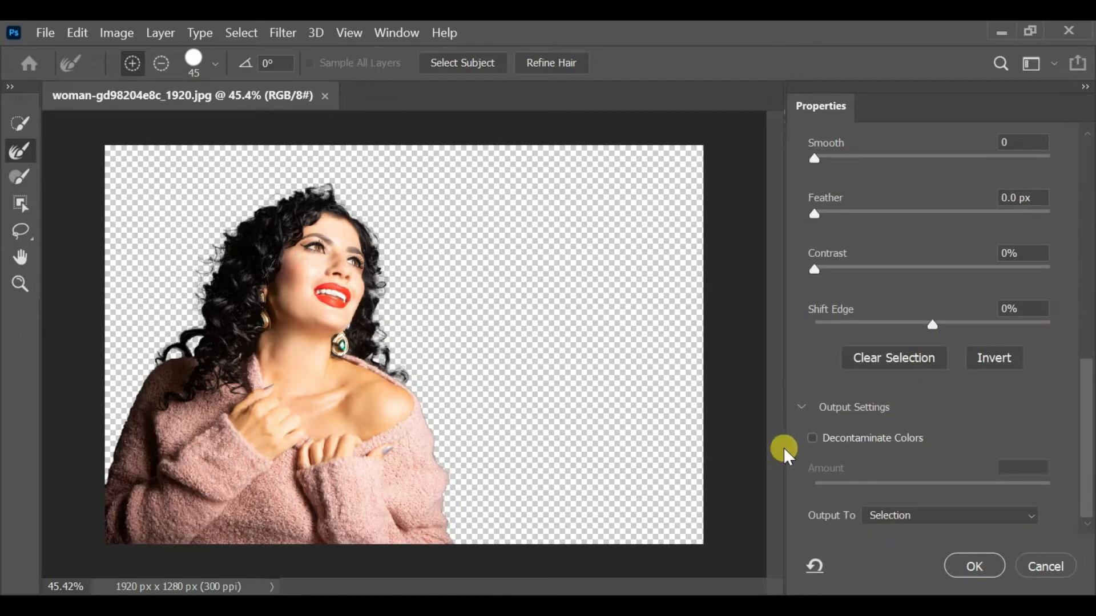
left_click(812, 438)
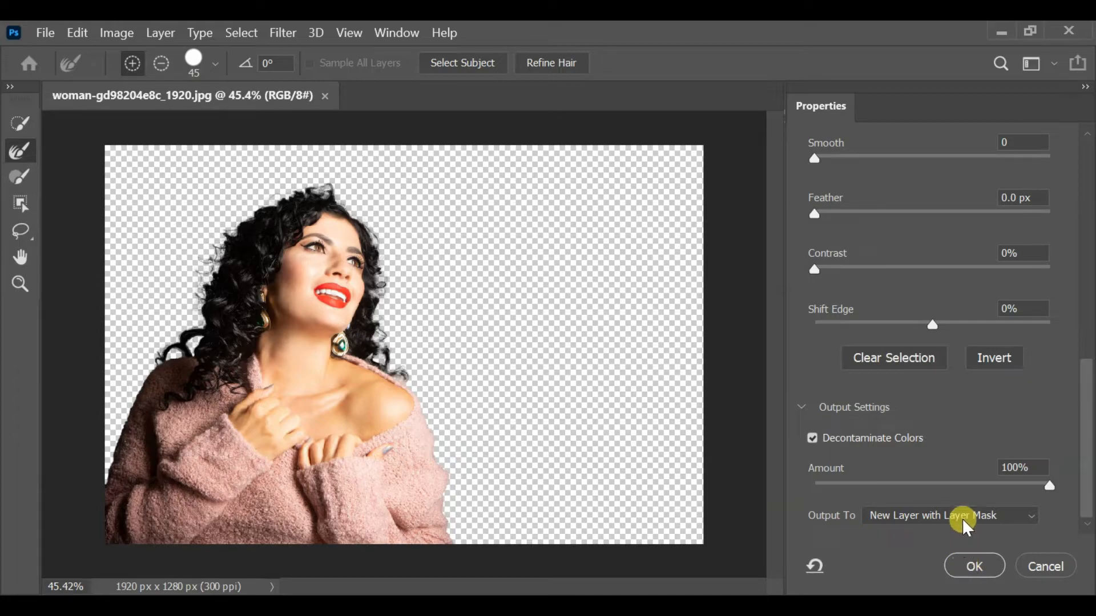
left_click(972, 567)
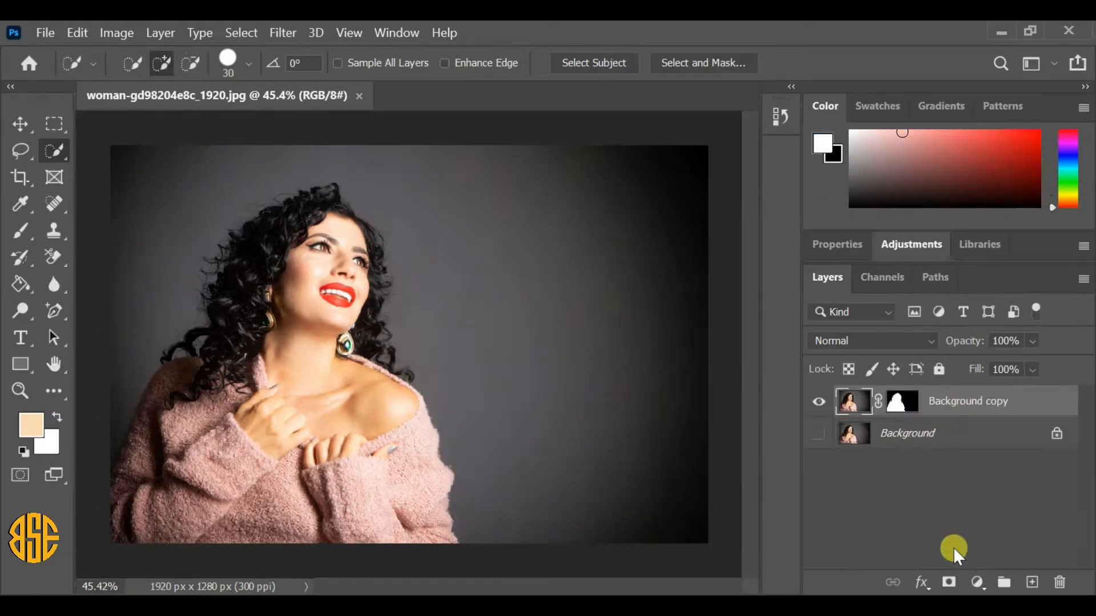
left_click(819, 402)
left_click(819, 403)
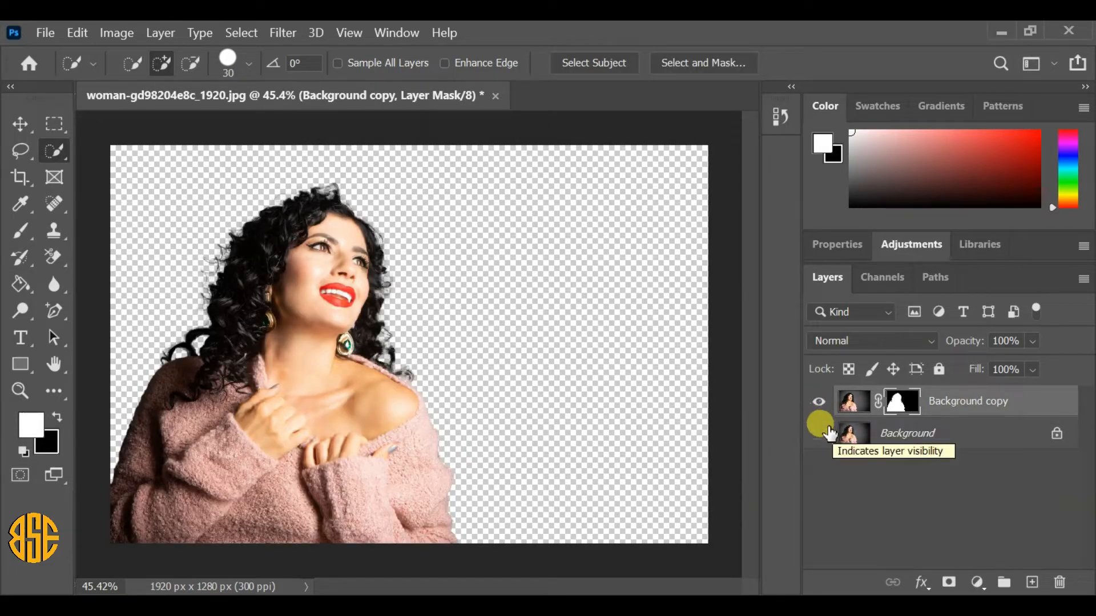
Place the image wooden-floor-gf65b254fc_1920 as an embedded layer directly above the Background layer.
left_click(944, 444)
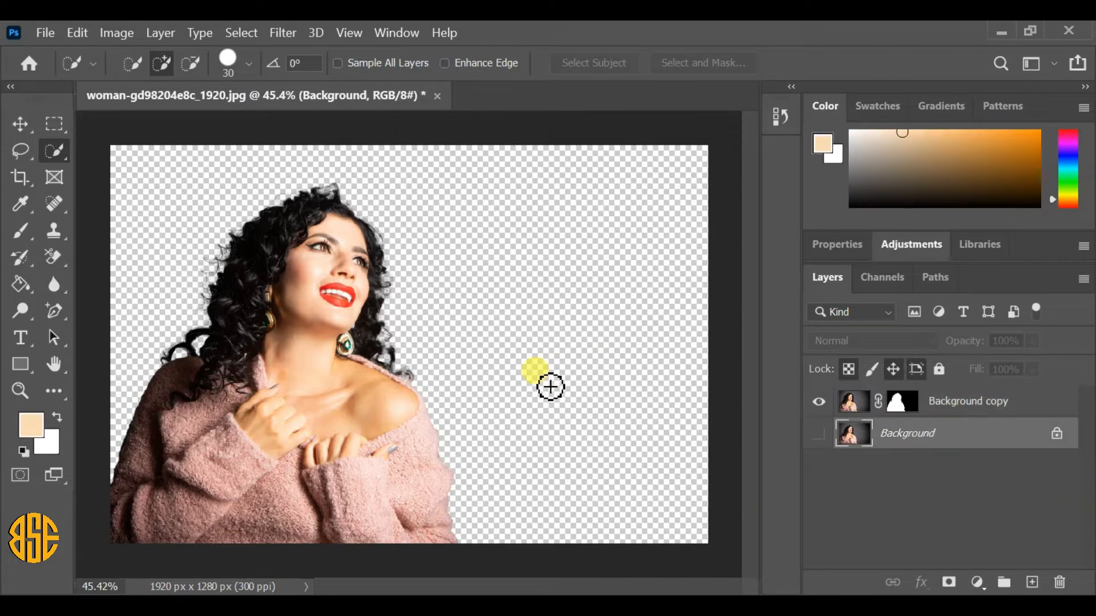
left_click(52, 33)
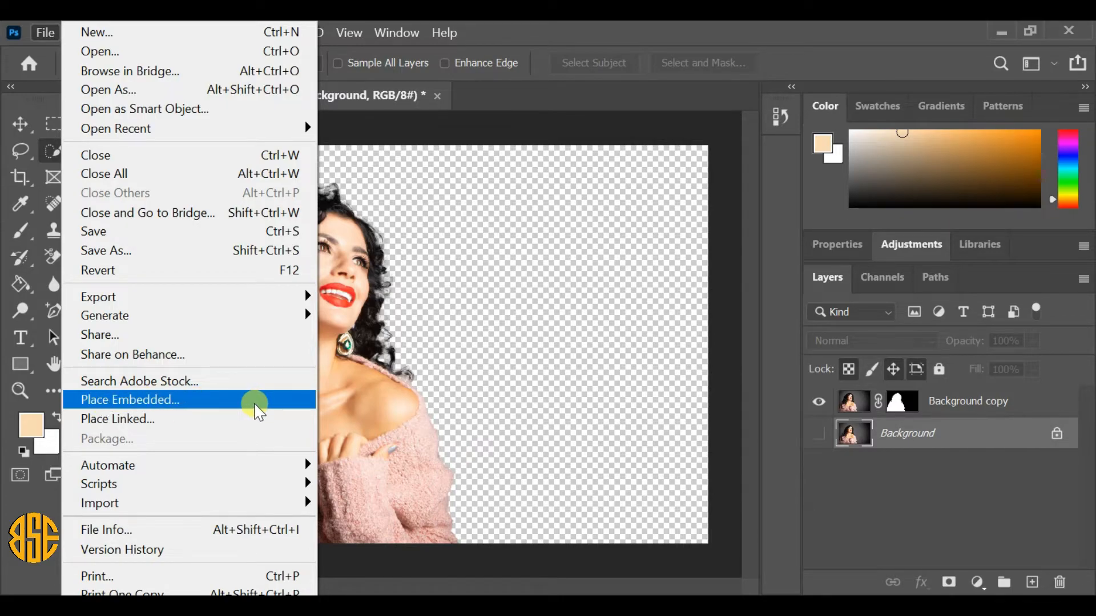
left_click(256, 404)
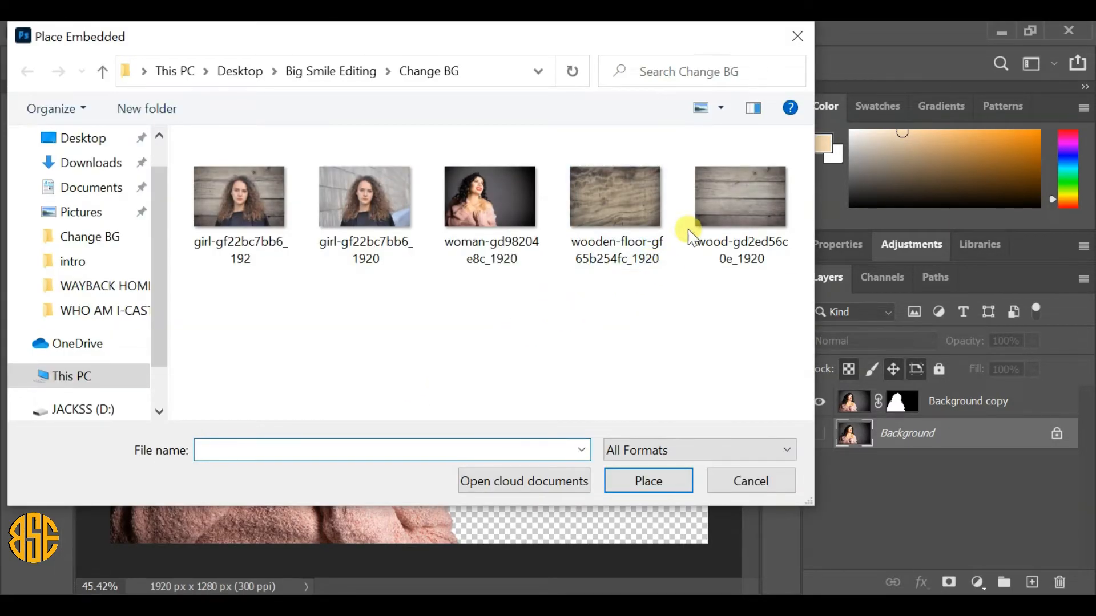
left_click(625, 206)
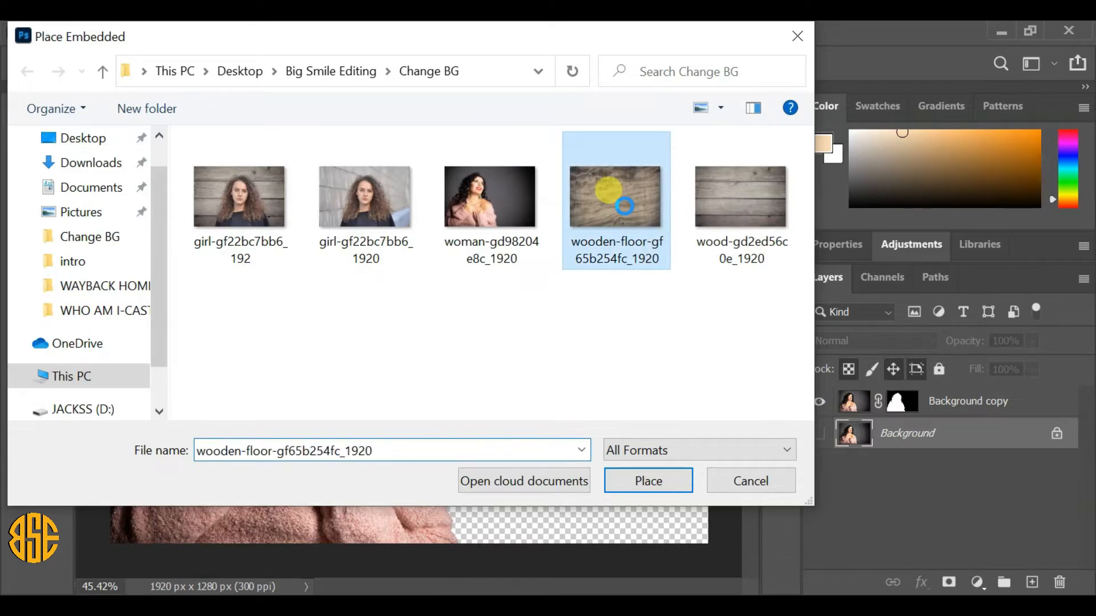
right_click(625, 207)
left_click(674, 57)
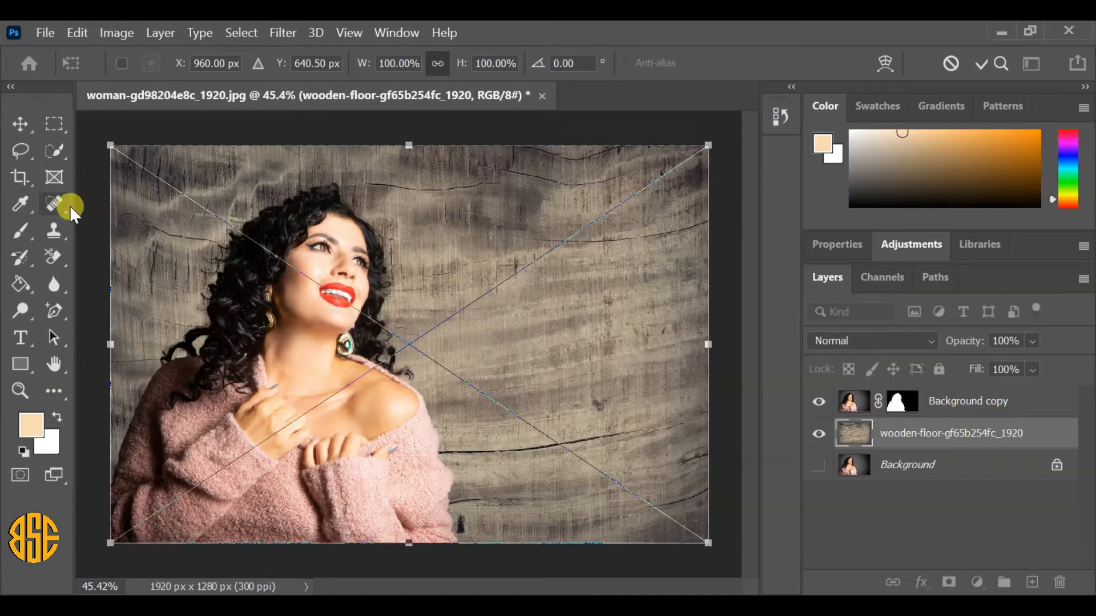
Scale the wooden floor image to about 102.4% so it extends slightly past the canvas edges.
left_click_drag(110, 145, 101, 135)
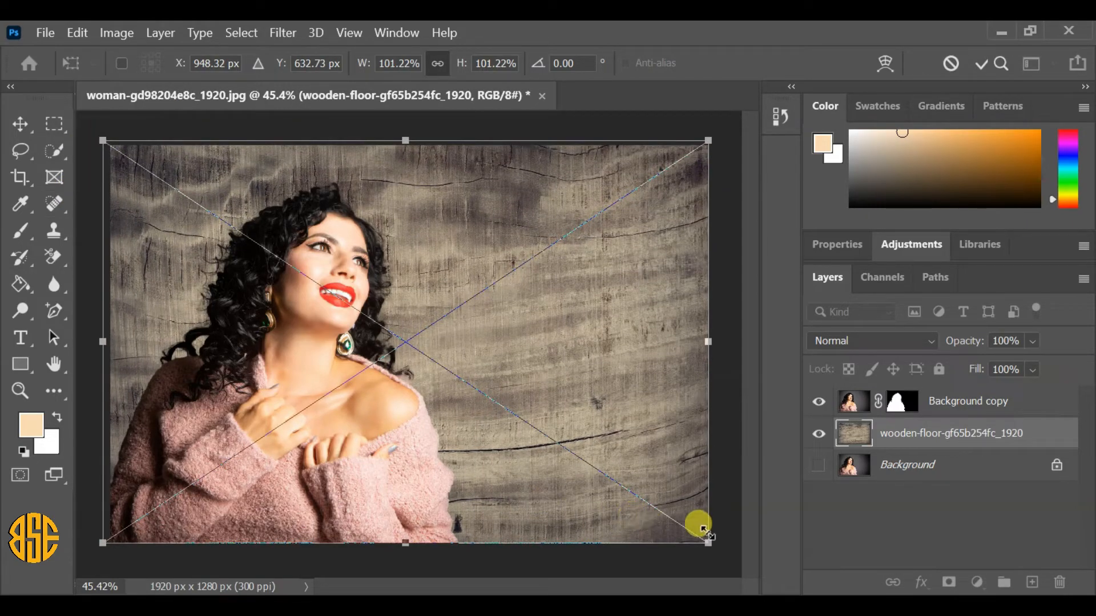
left_click_drag(708, 543, 714, 547)
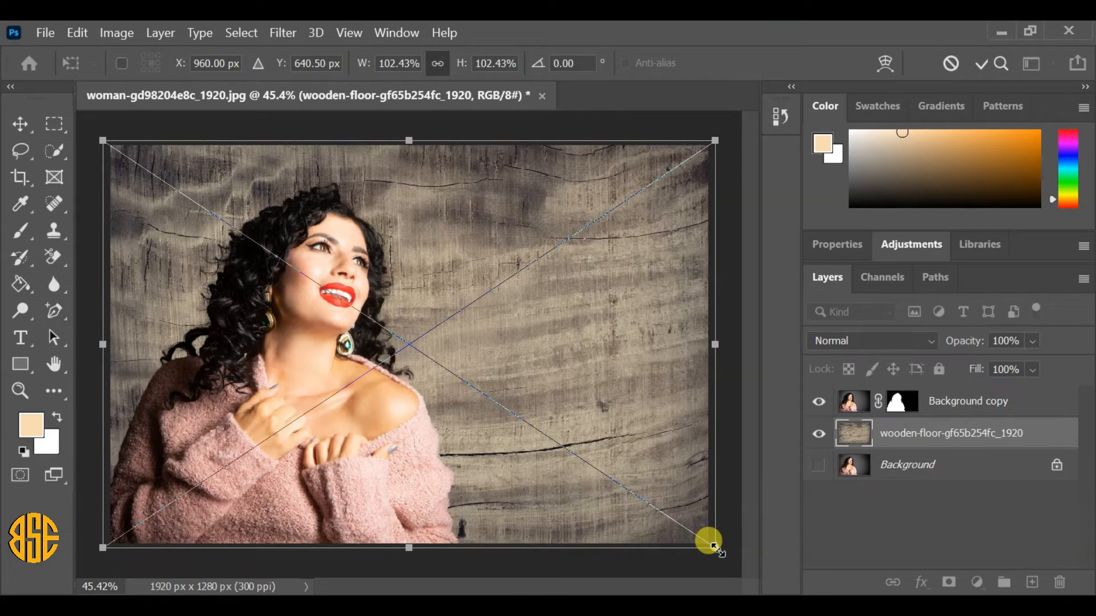
left_click(982, 67)
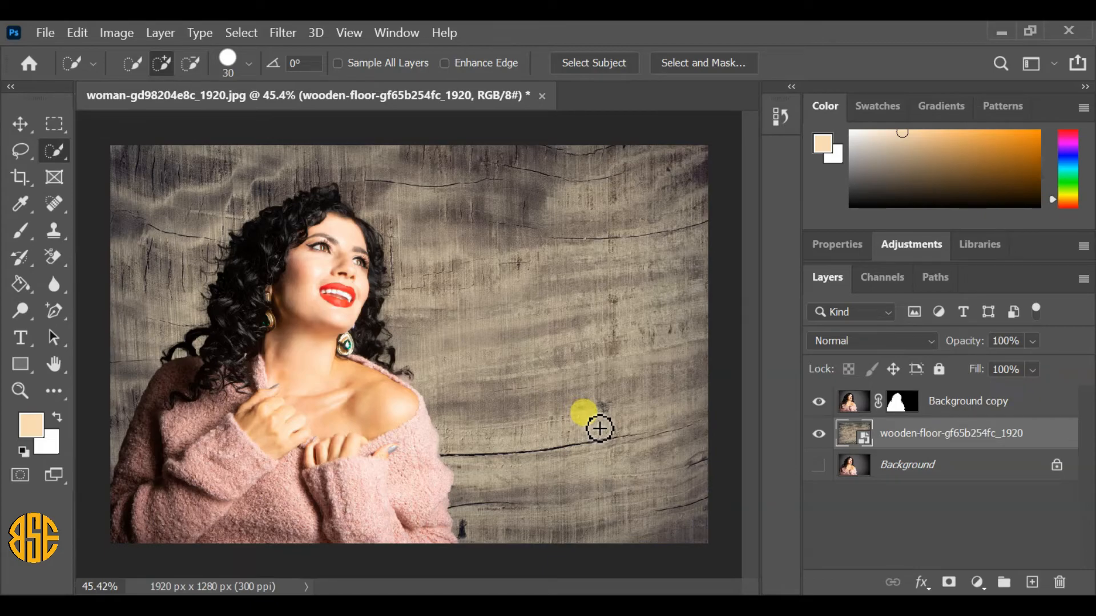
Check the composite by toggling the wooden floor layer and the cutout layer off and on.
left_click(817, 434)
left_click(818, 434)
left_click(818, 403)
left_click(818, 402)
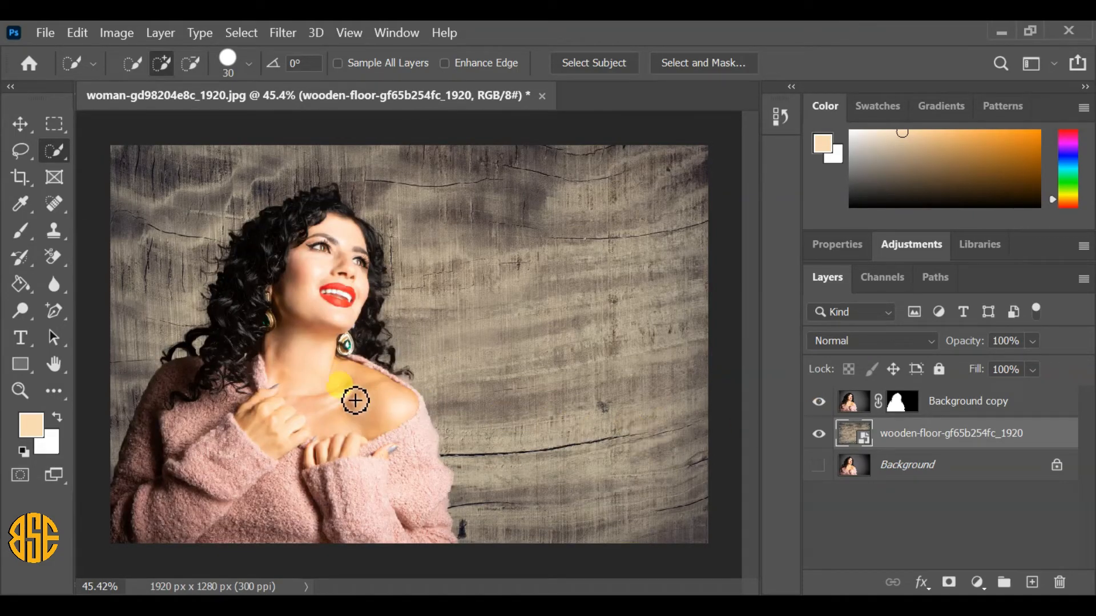